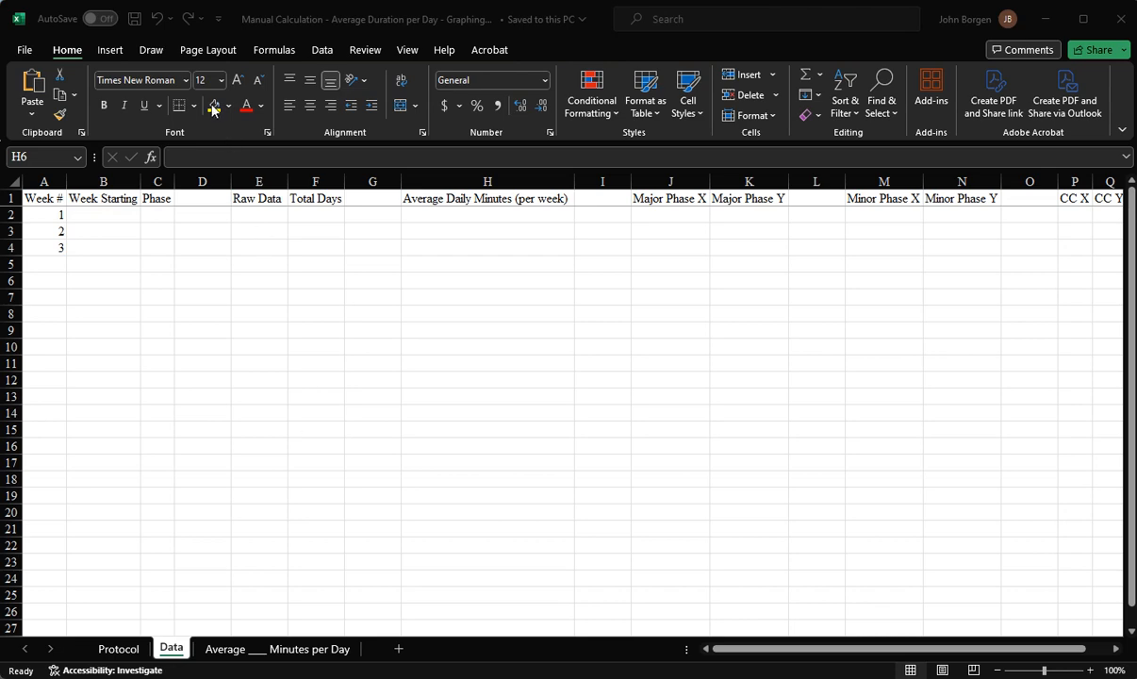
pyautogui.click(135, 219)
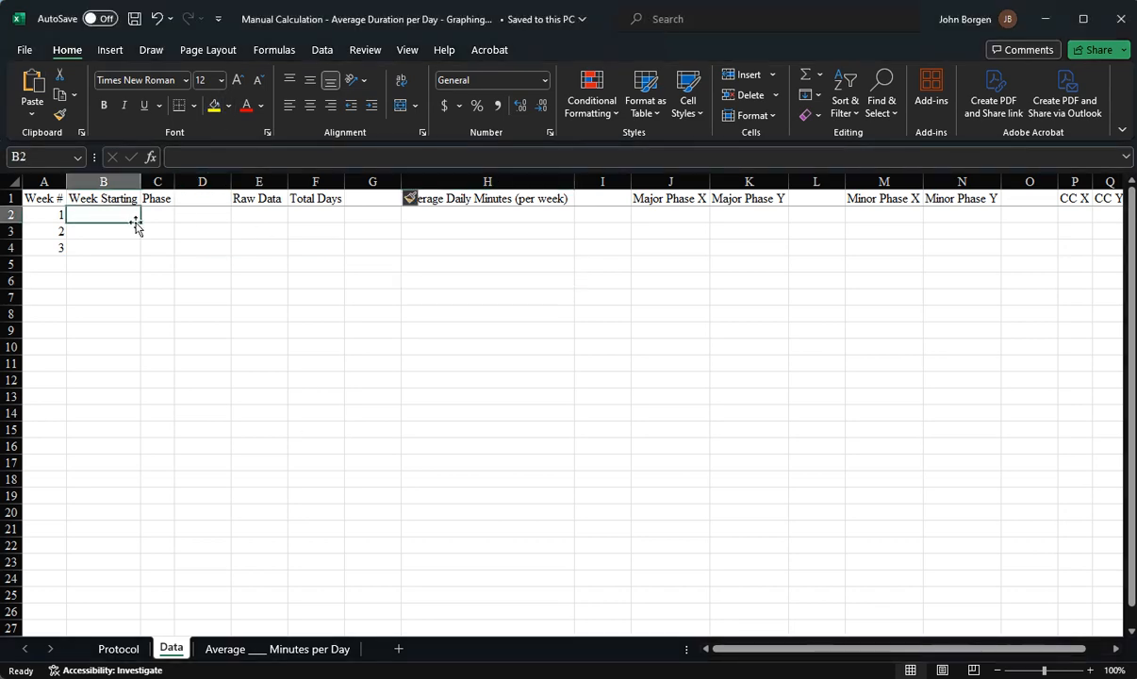
pyautogui.click(214, 105)
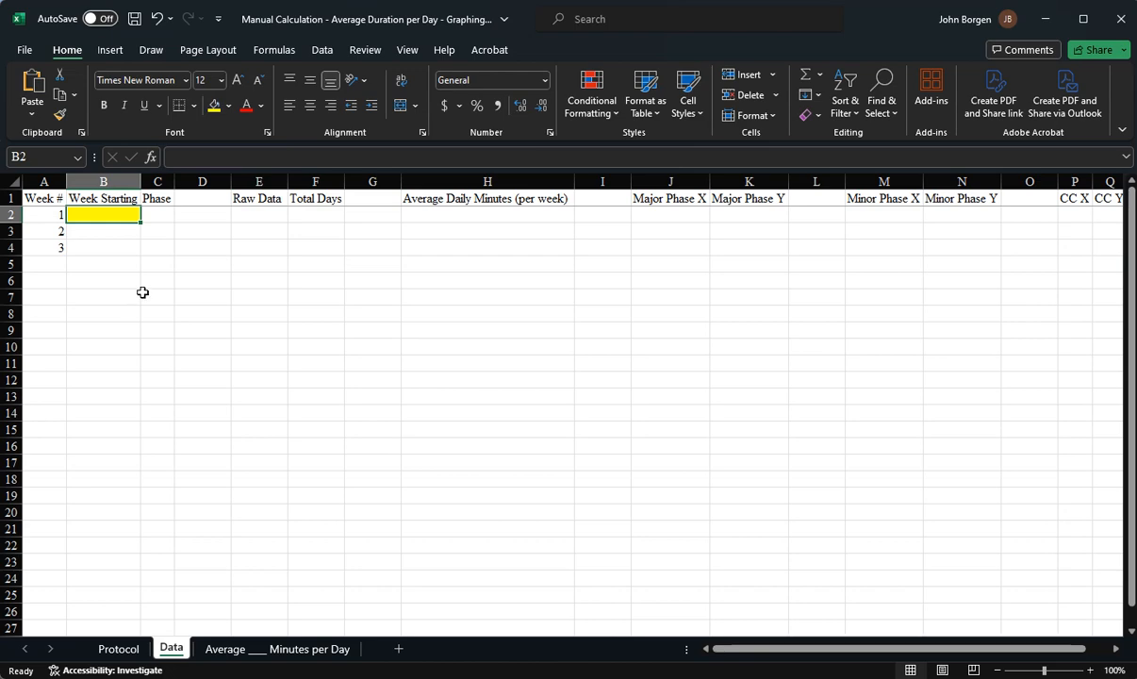
pyautogui.hotkey('ctrl', 'z')
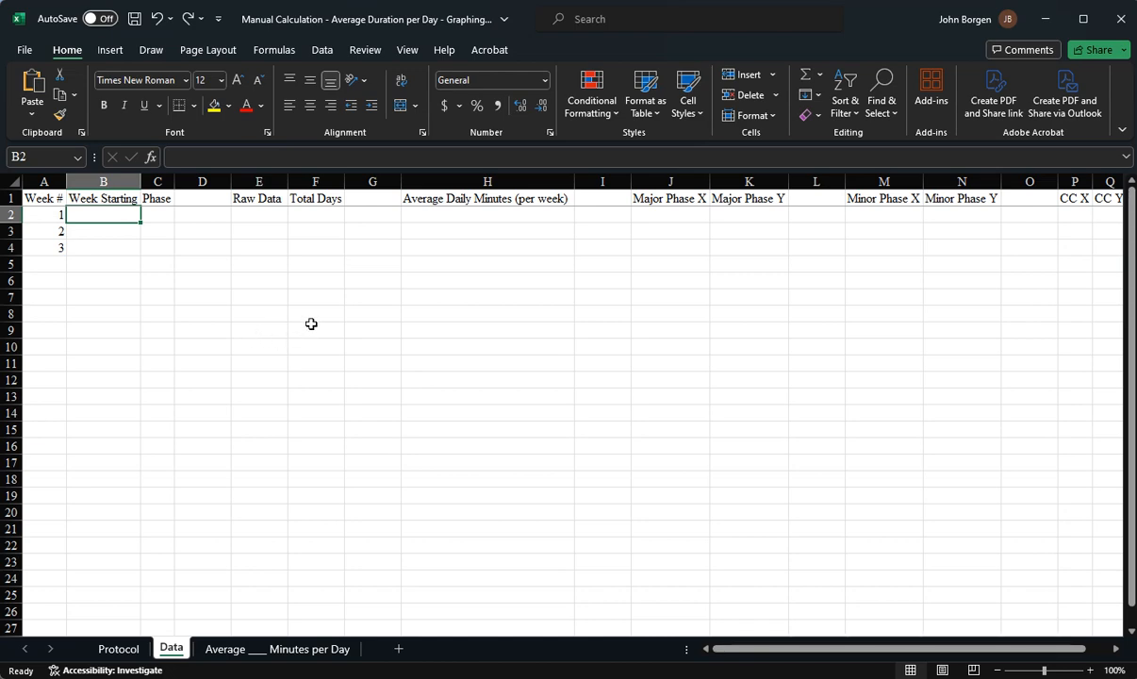
# Autofit column B's width to fit the Week Starting header
pyautogui.keyDown('ctrl'); pyautogui.scroll(3, 253, 331); pyautogui.keyUp('ctrl')
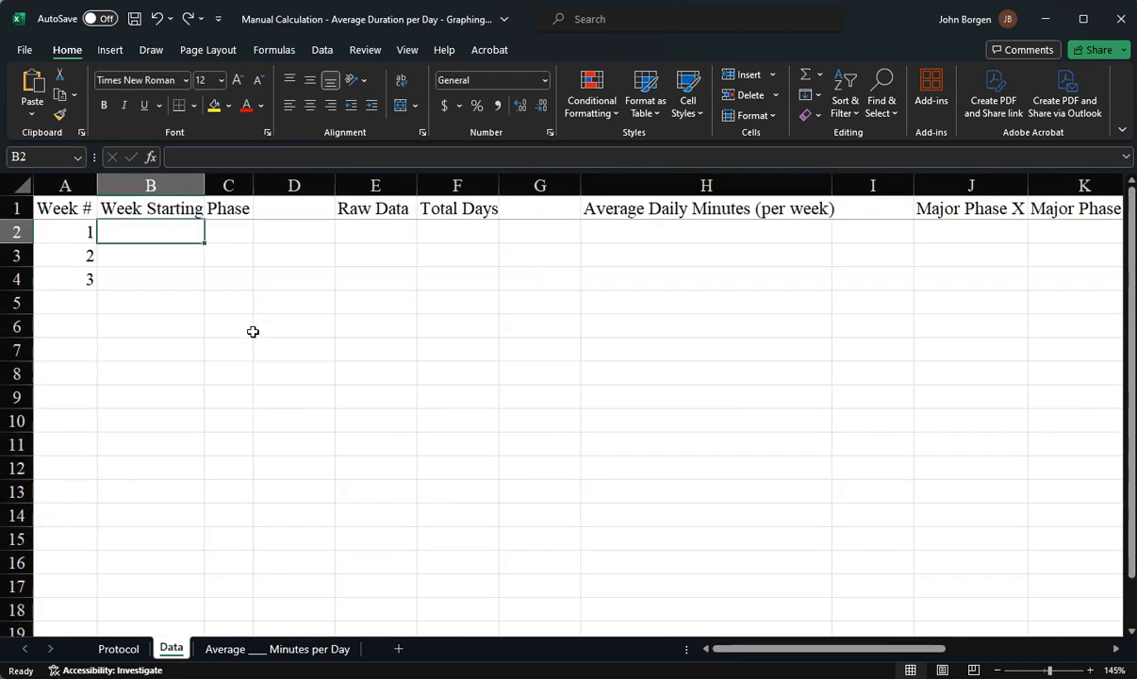
pyautogui.keyDown('ctrl'); pyautogui.scroll(2, 257, 331); pyautogui.keyUp('ctrl')
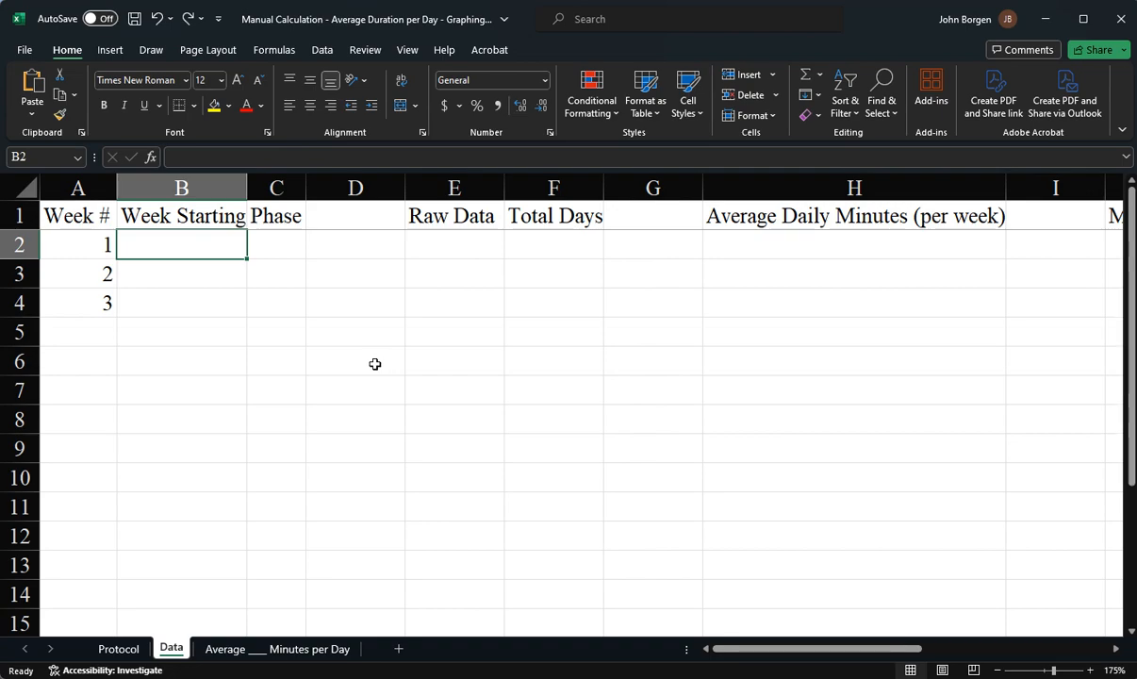
pyautogui.keyDown('ctrl'); pyautogui.scroll(-6, 374, 364); pyautogui.keyUp('ctrl')
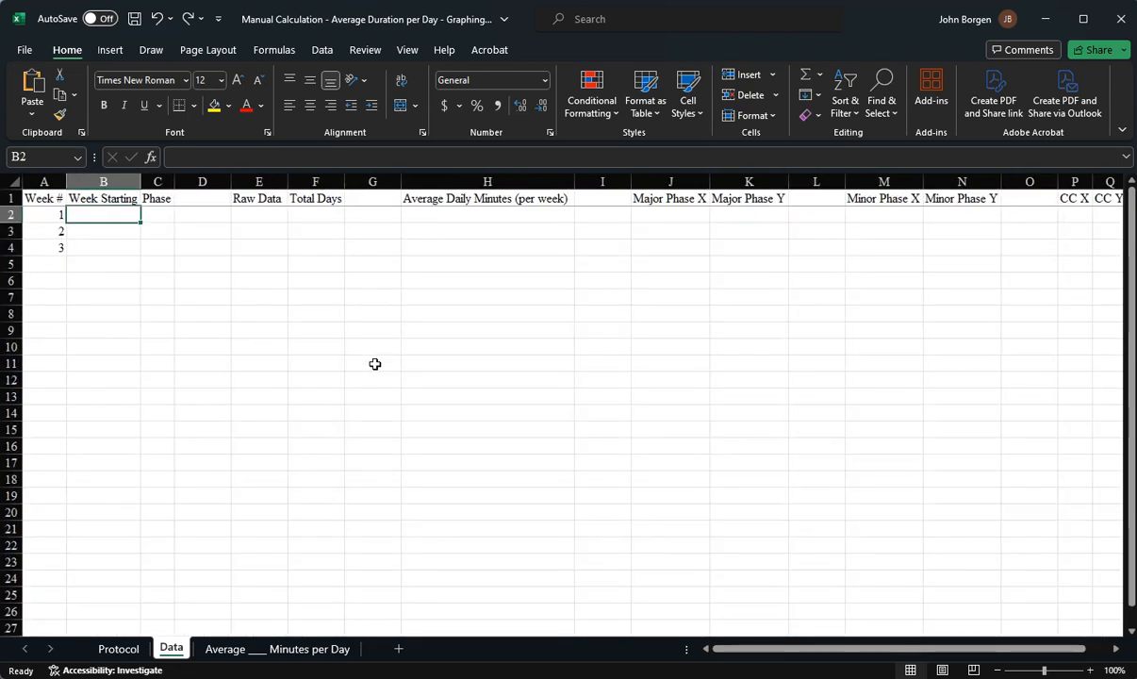
pyautogui.keyDown('ctrl'); pyautogui.scroll(3, 374, 364); pyautogui.keyUp('ctrl')
pyautogui.keyDown('ctrl'); pyautogui.scroll(2, 374, 363); pyautogui.keyUp('ctrl')
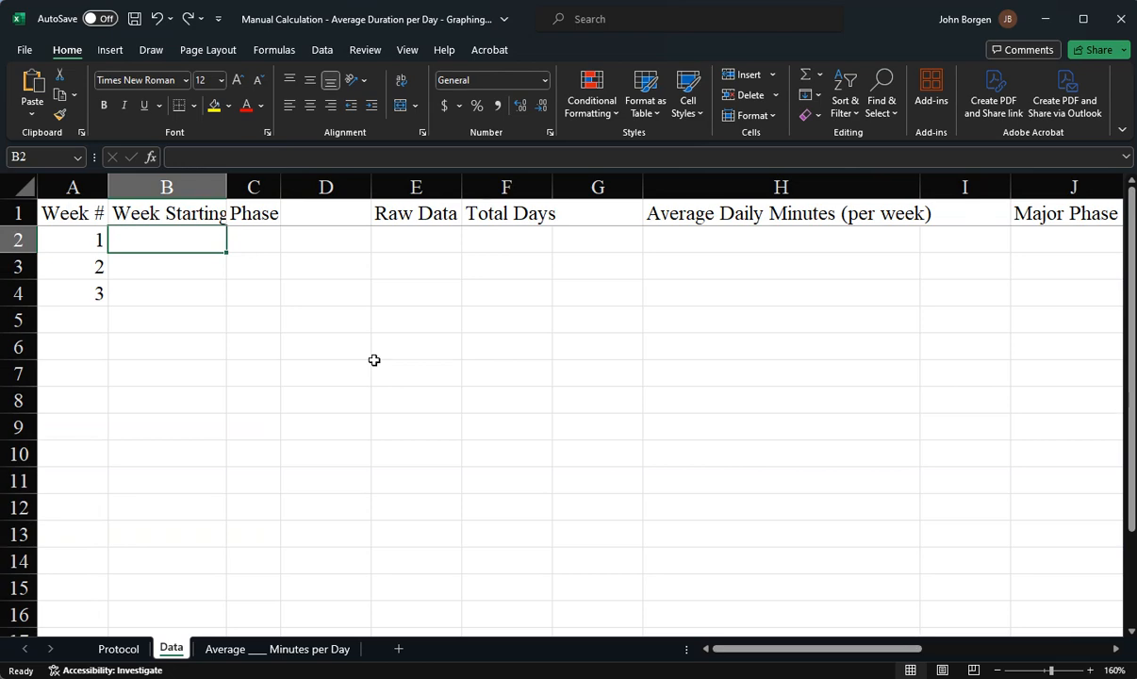
pyautogui.doubleClick(226, 186)
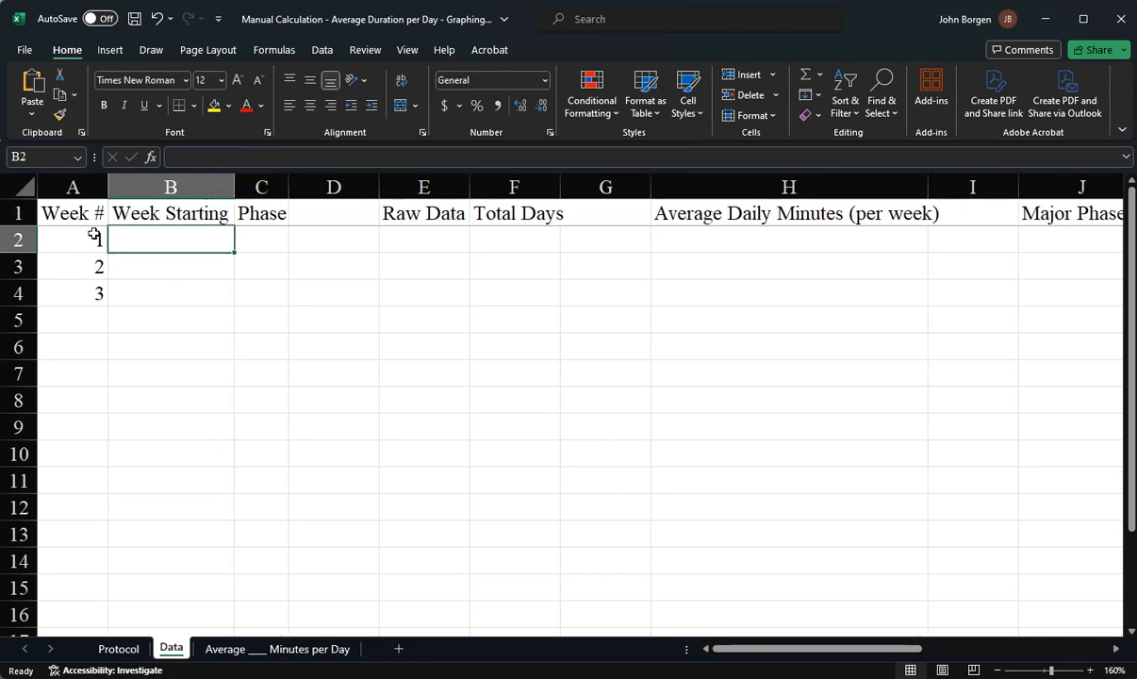
# Extend the Week # series in column A down to week 14 with autofill
pyautogui.click(72, 209)
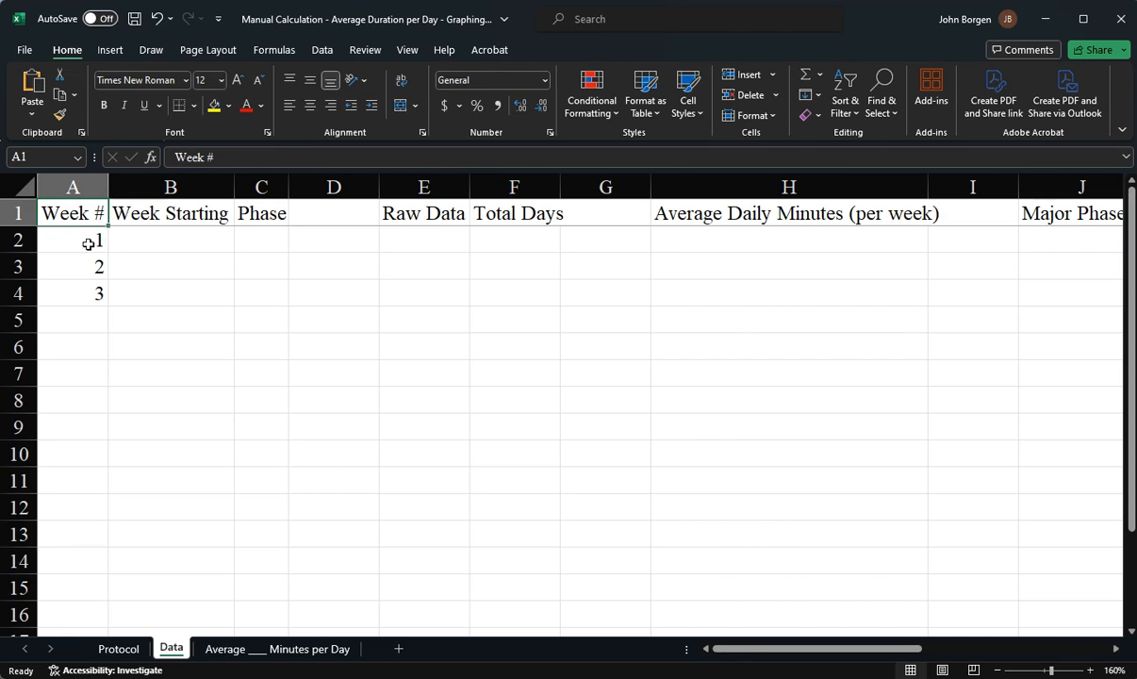
pyautogui.click(87, 241)
pyautogui.click(87, 264)
pyautogui.click(96, 291)
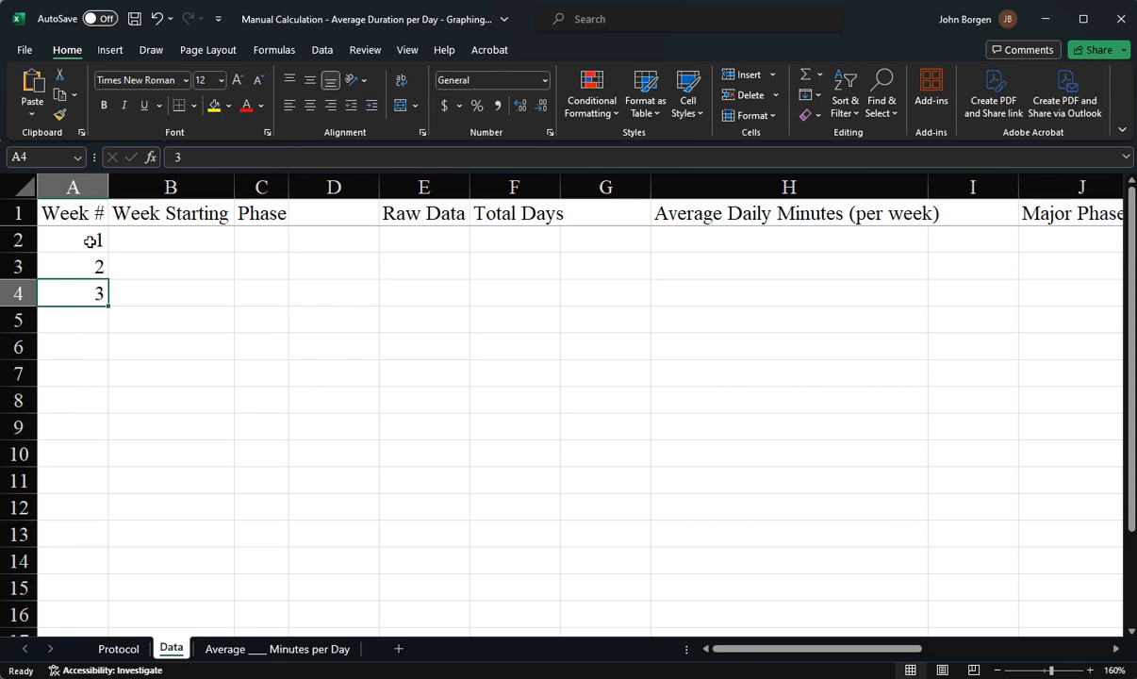
pyautogui.moveTo(89, 242); pyautogui.dragTo(86, 293)
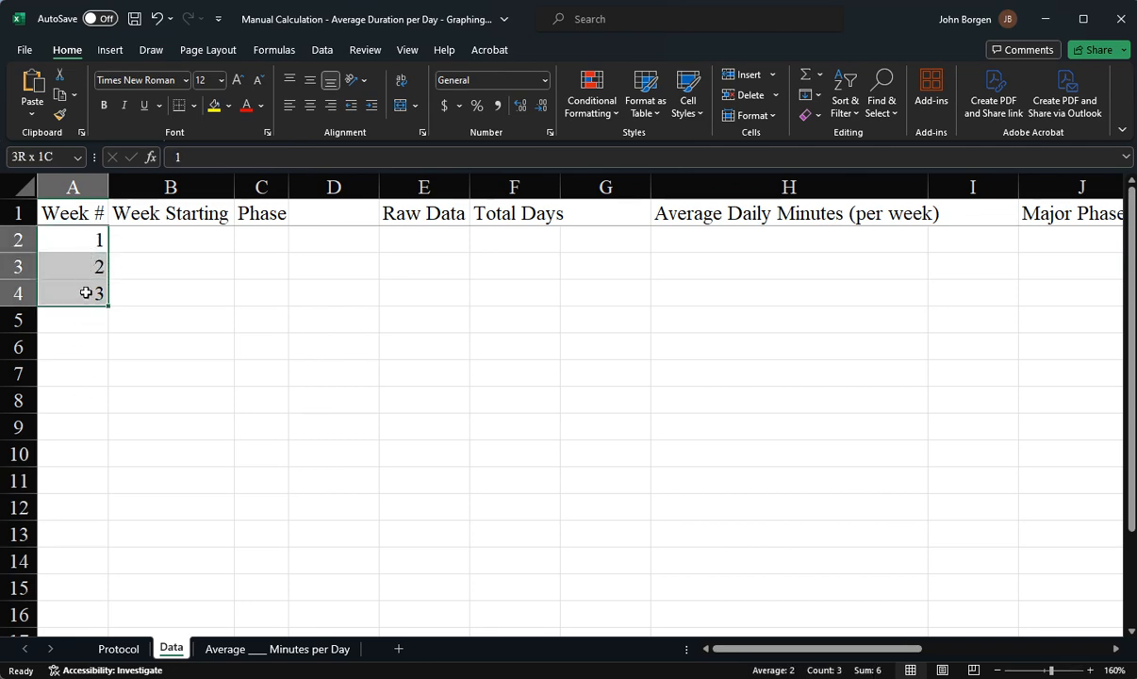
pyautogui.moveTo(85, 293); pyautogui.dragTo(86, 293)
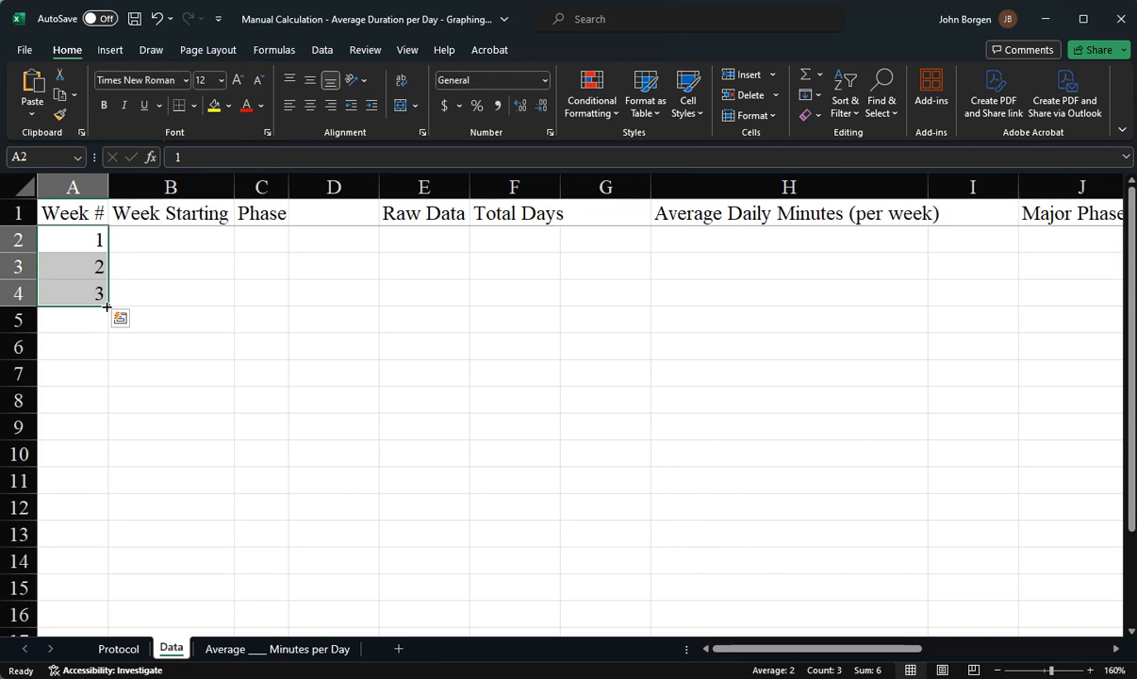
pyautogui.moveTo(107, 307); pyautogui.dragTo(89, 520)
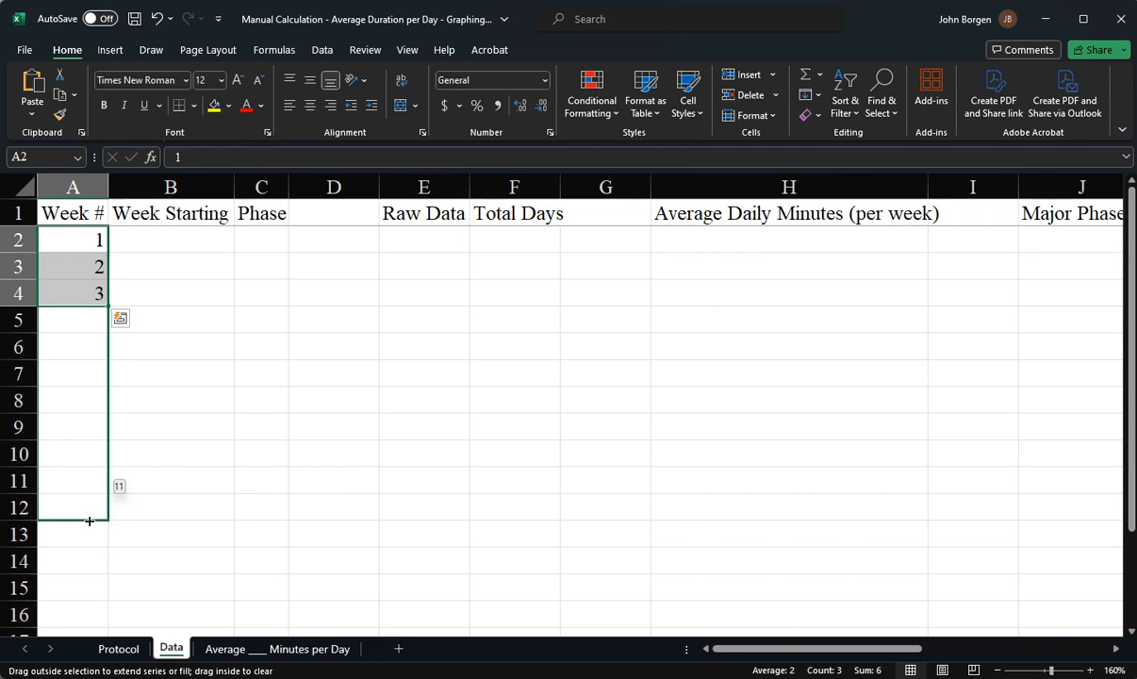
pyautogui.moveTo(90, 520); pyautogui.dragTo(95, 594)
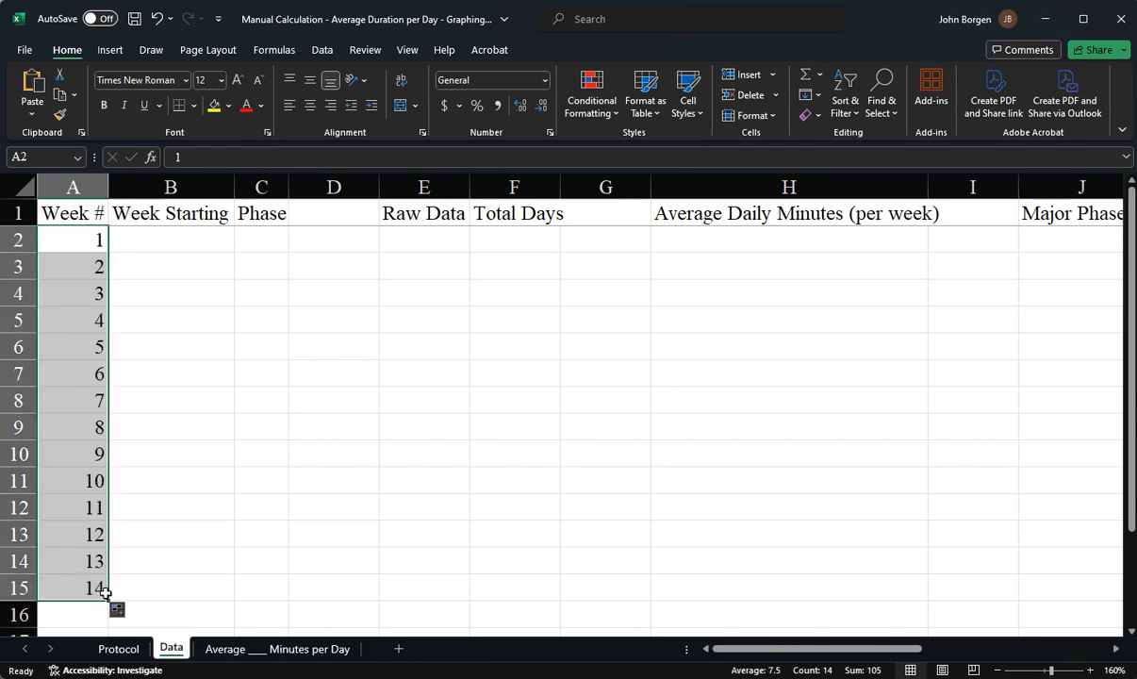
pyautogui.hotkey('ctrl', 'z')
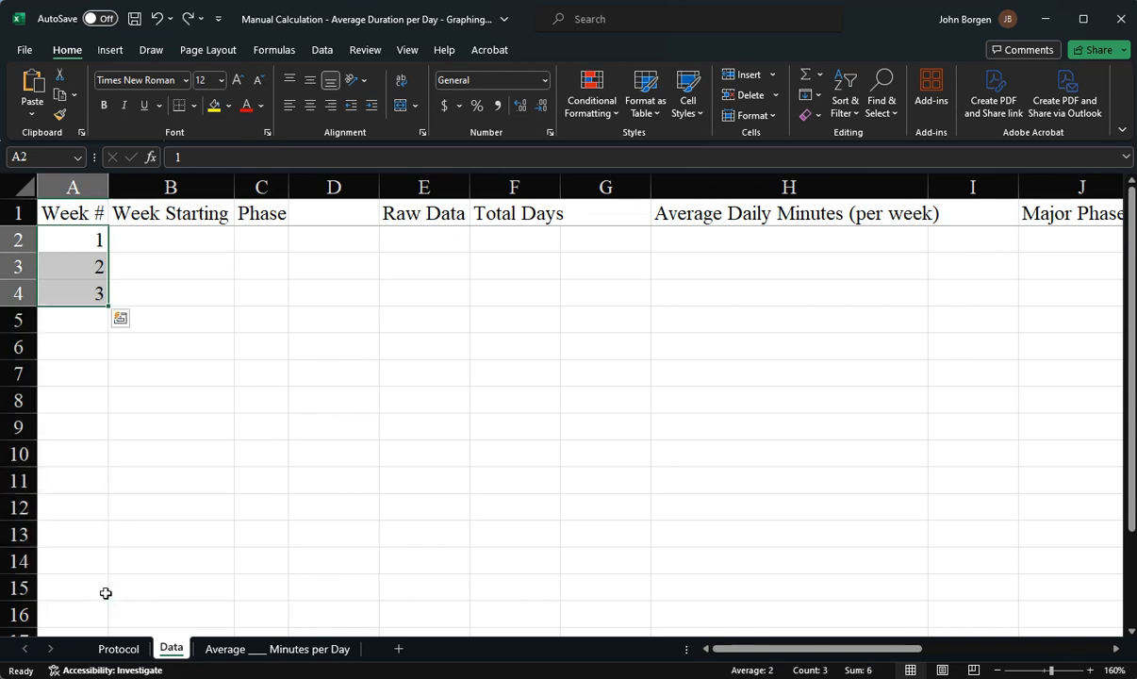
# Enter 4.3.24 as week 1's starting date in B2 and clear it again
pyautogui.click(205, 238)
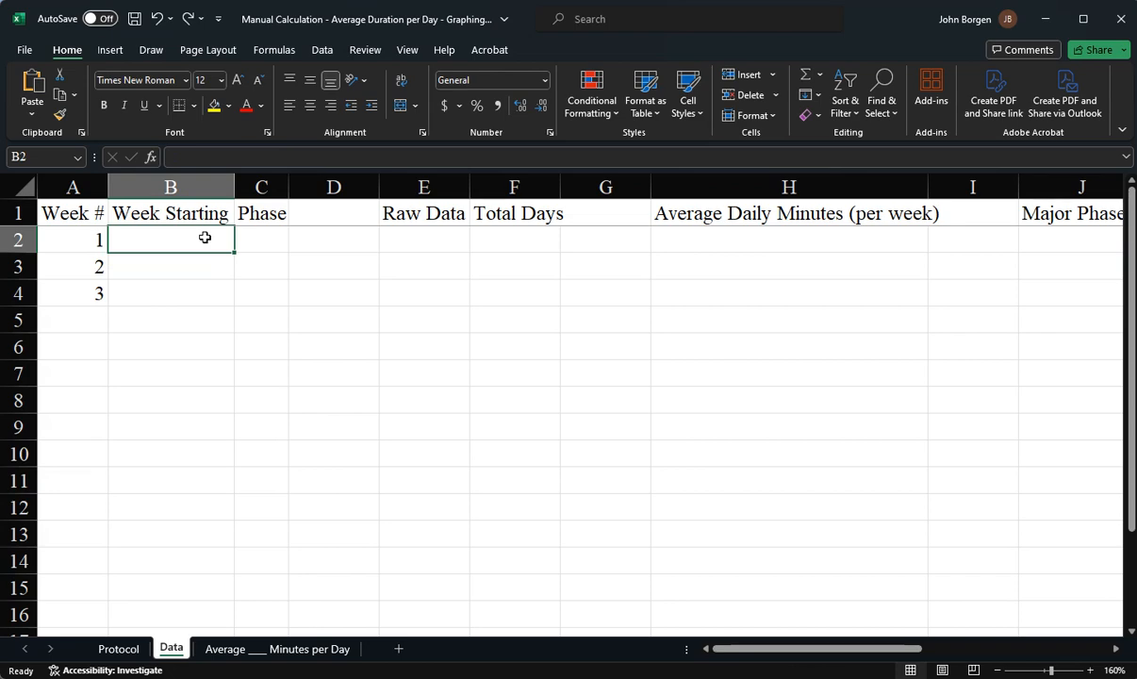
pyautogui.click(90, 233)
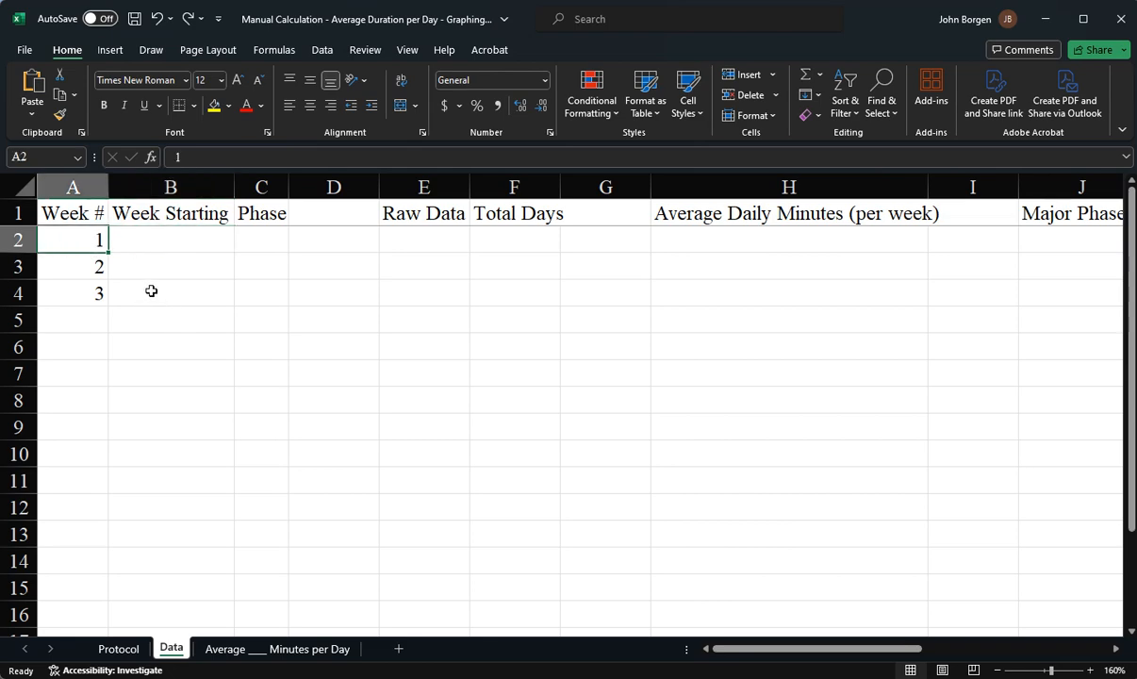
pyautogui.click(155, 231)
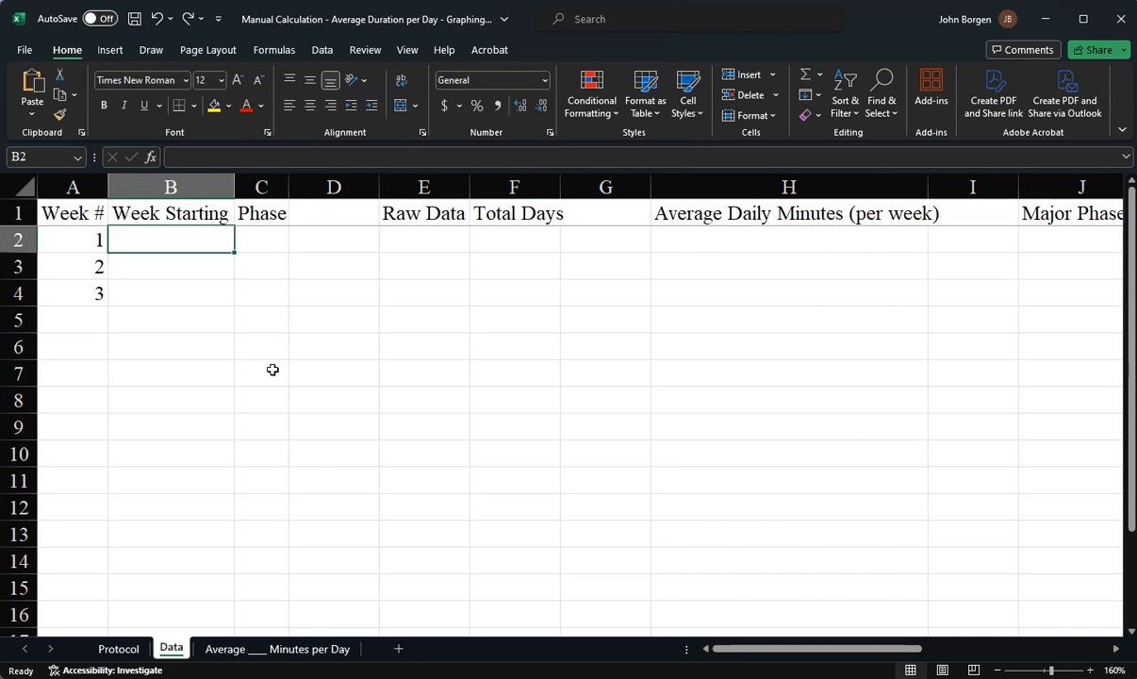
pyautogui.write('4.3.')
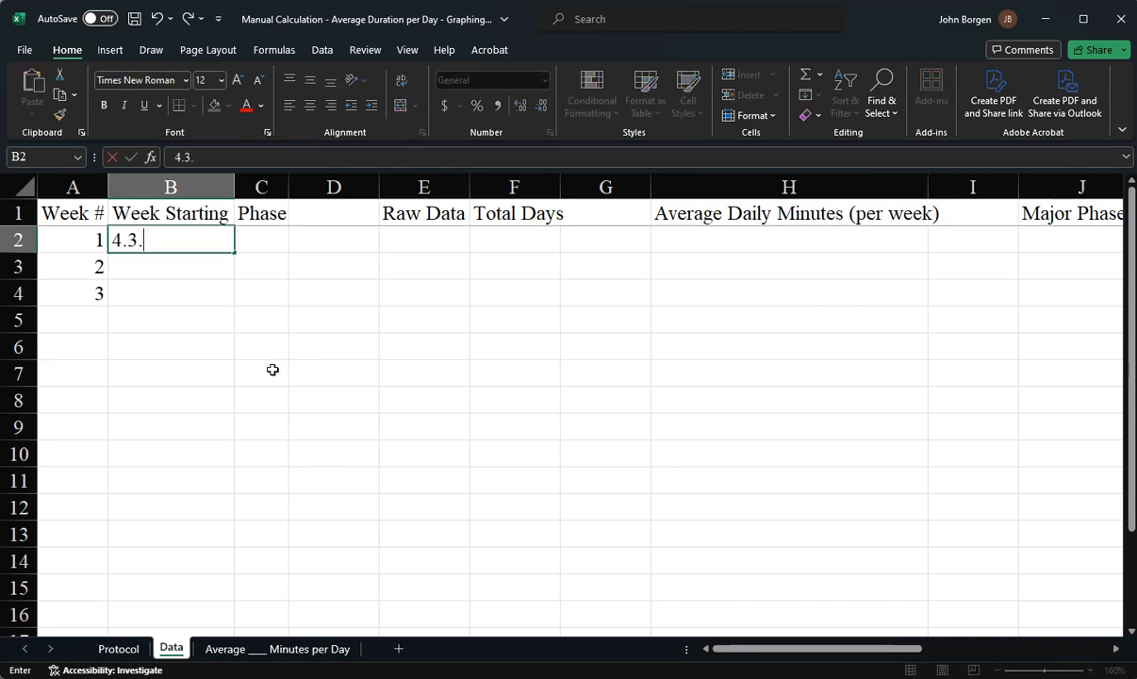
pyautogui.write('24')
pyautogui.press('Tab')
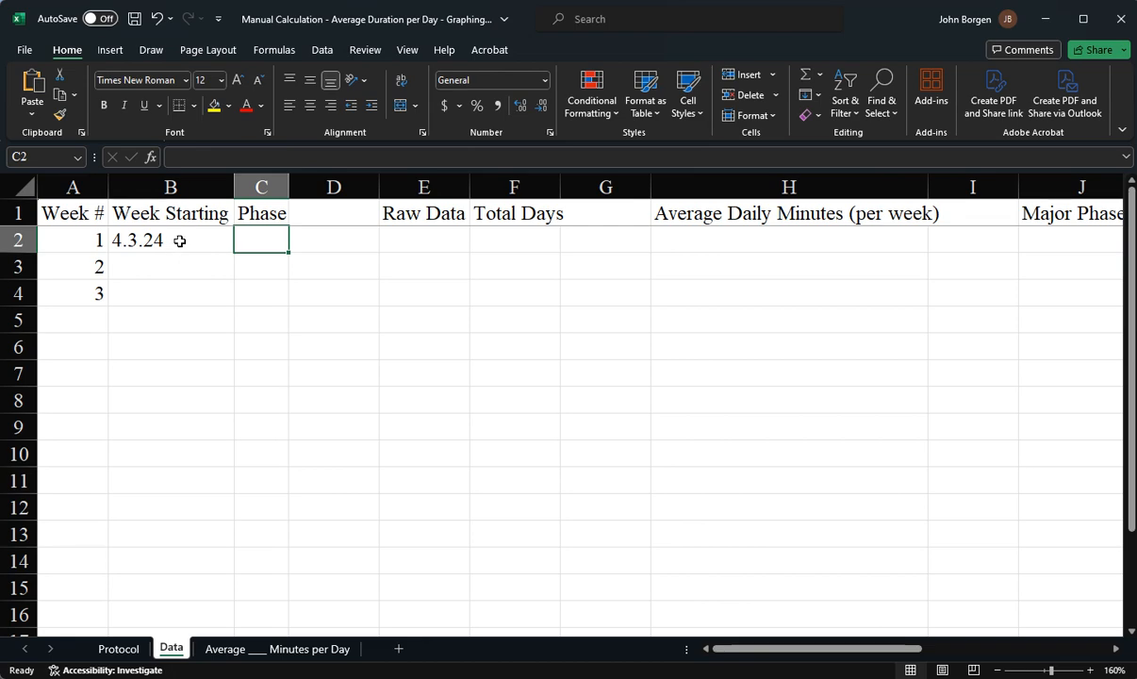
pyautogui.click(179, 241)
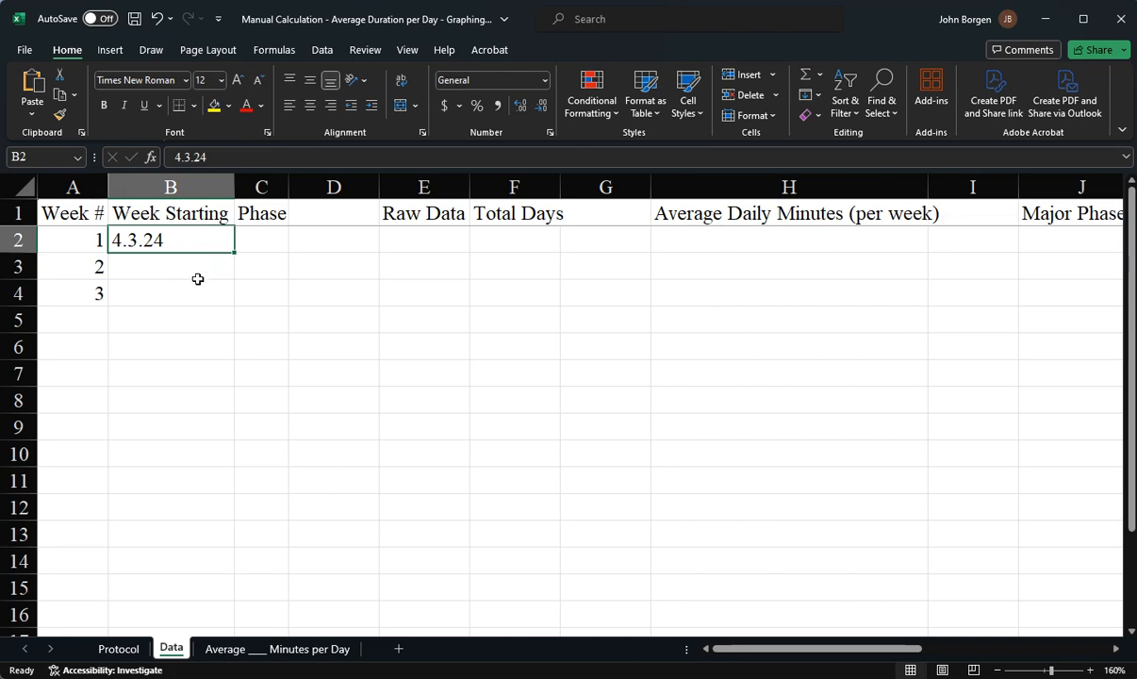
pyautogui.press('Delete')
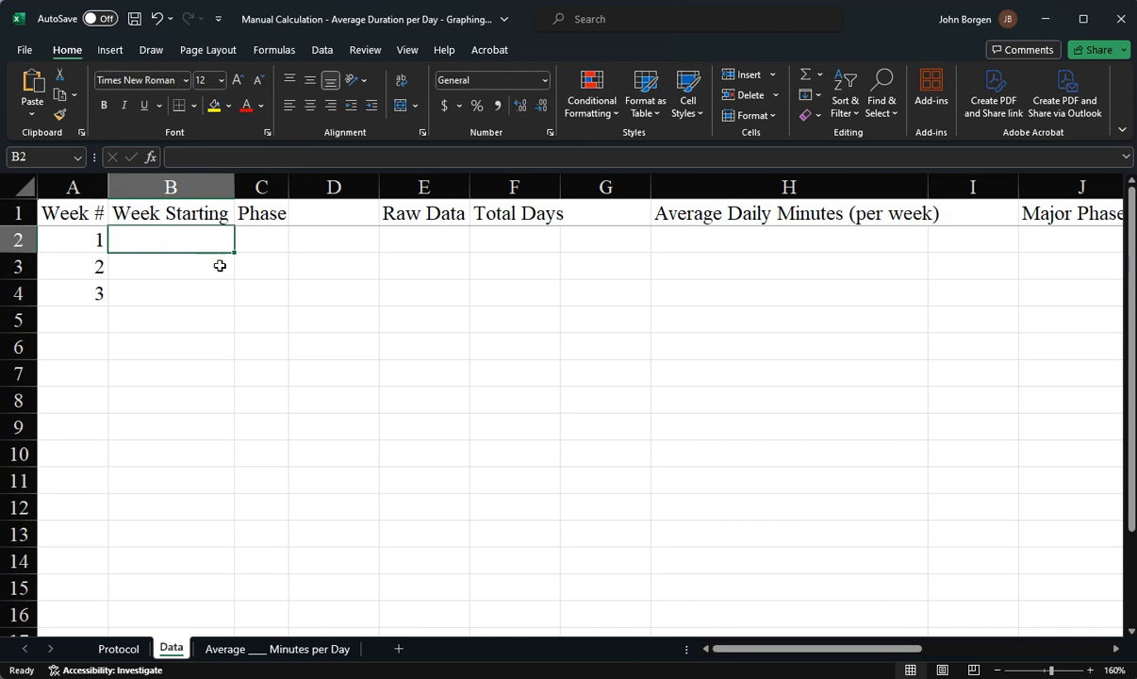
# Enter BL as the phase for week 1 in C2
pyautogui.click(254, 242)
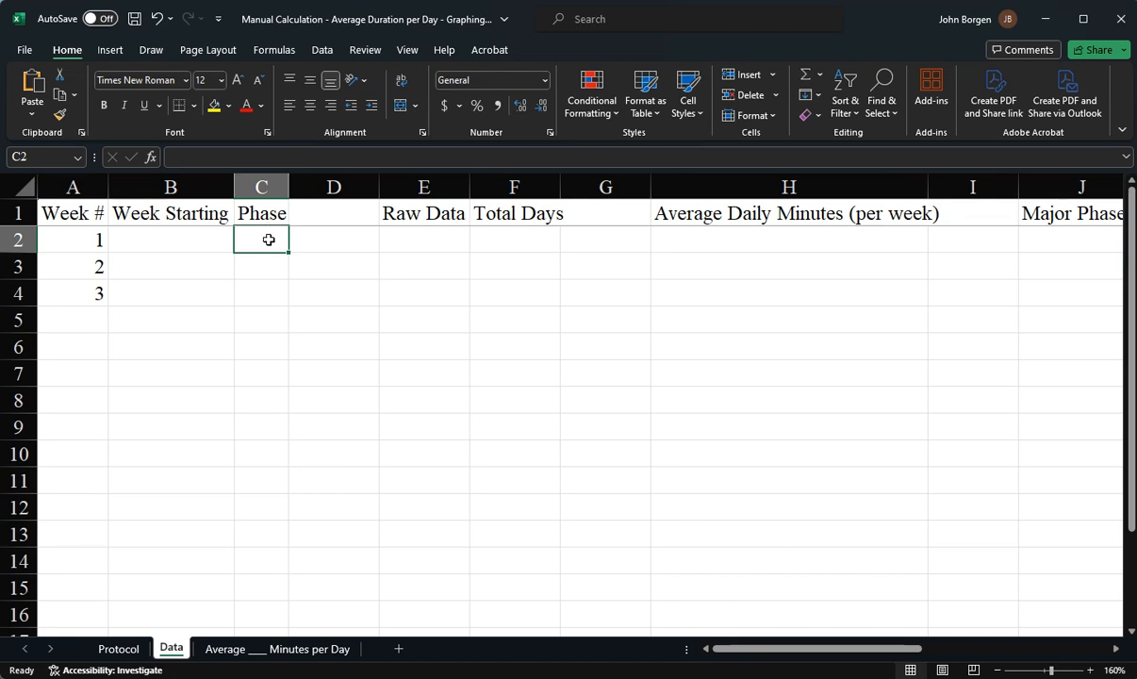
pyautogui.write('BL')
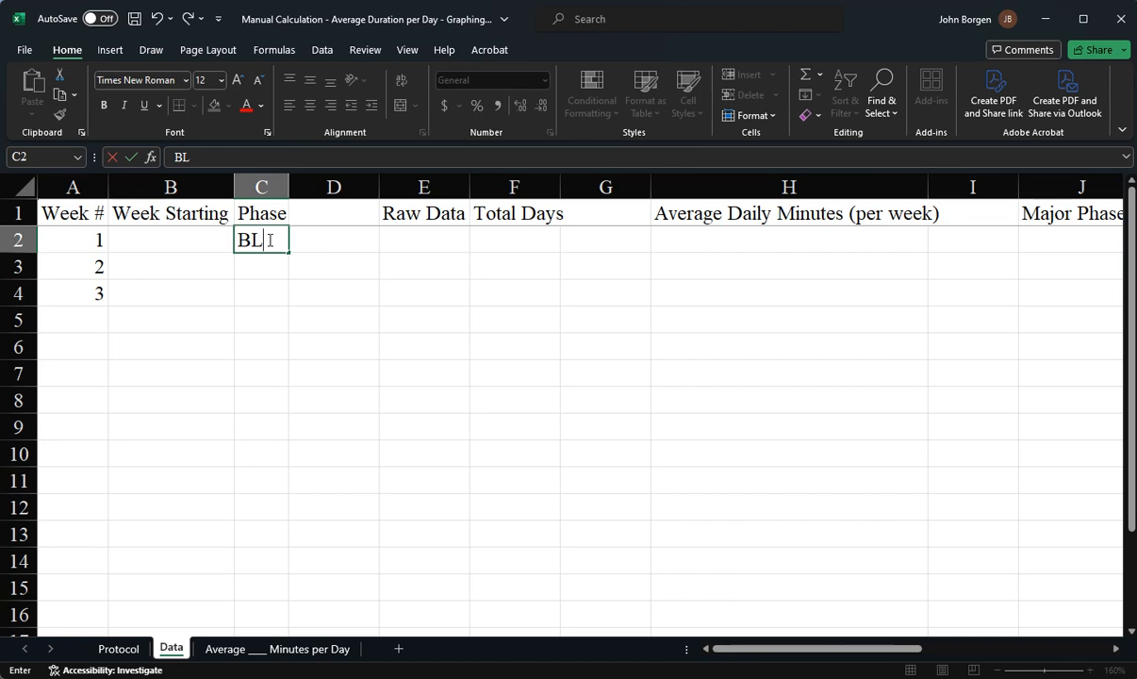
pyautogui.click(268, 284)
pyautogui.click(253, 244)
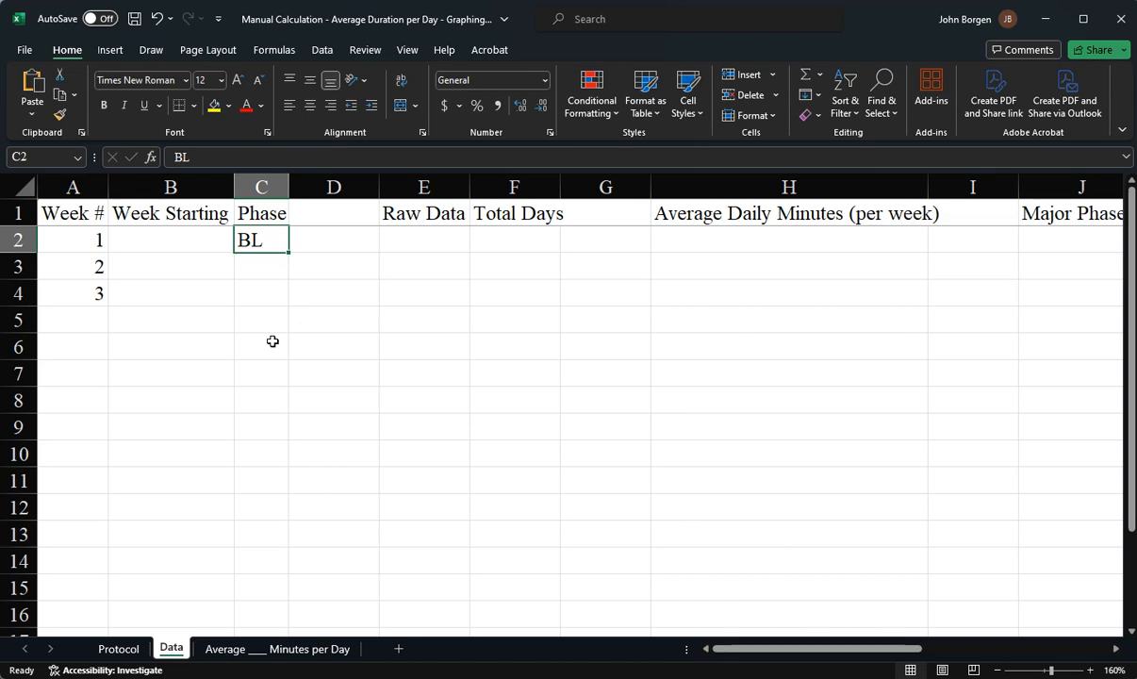
# Try the phase labels TX1 and TX2 in C2 and erase the entry
pyautogui.write('TX')
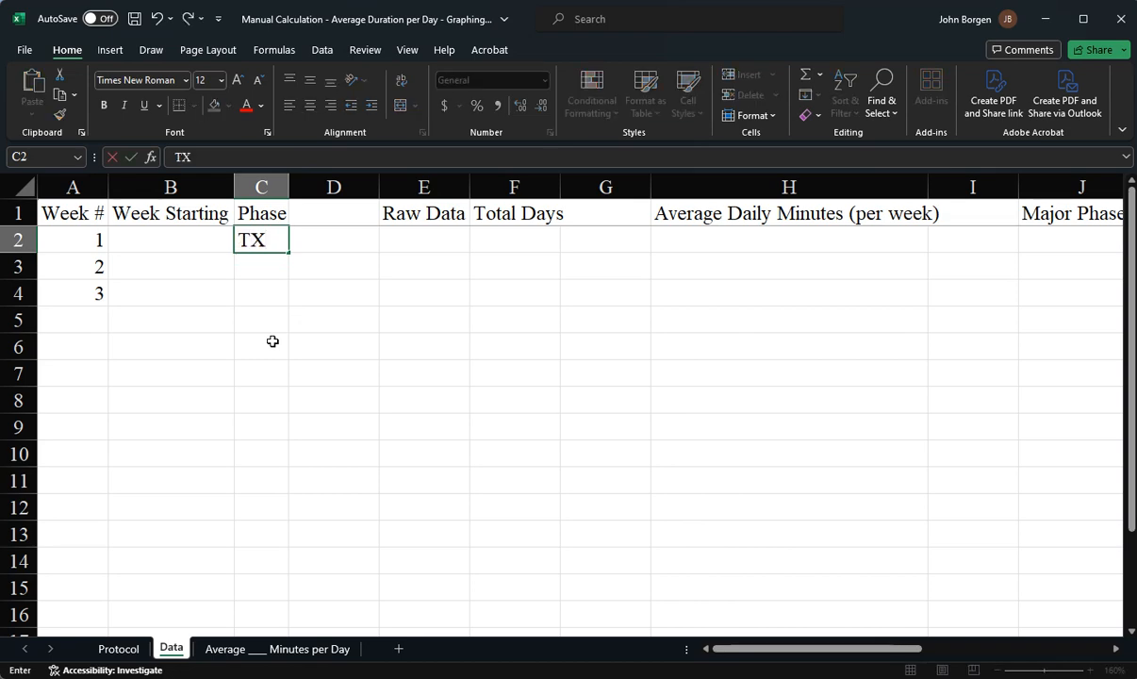
pyautogui.press('BackSpace')
pyautogui.press('BackSpace')
pyautogui.write('TX1')
pyautogui.press('BackSpace')
pyautogui.write('2')
pyautogui.press('BackSpace')
pyautogui.press('BackSpace')
pyautogui.press('BackSpace')
pyautogui.click(272, 342)
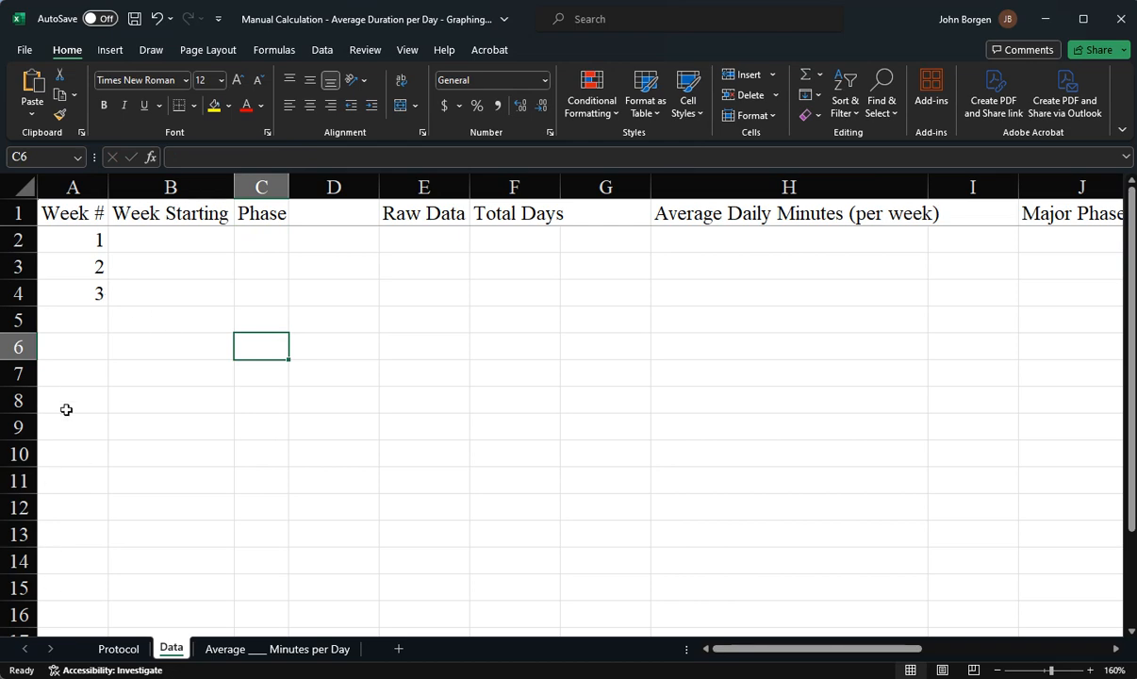
# Insert a new empty column D between Phase and the blank column
pyautogui.click(343, 184)
pyautogui.rightClick(343, 184)
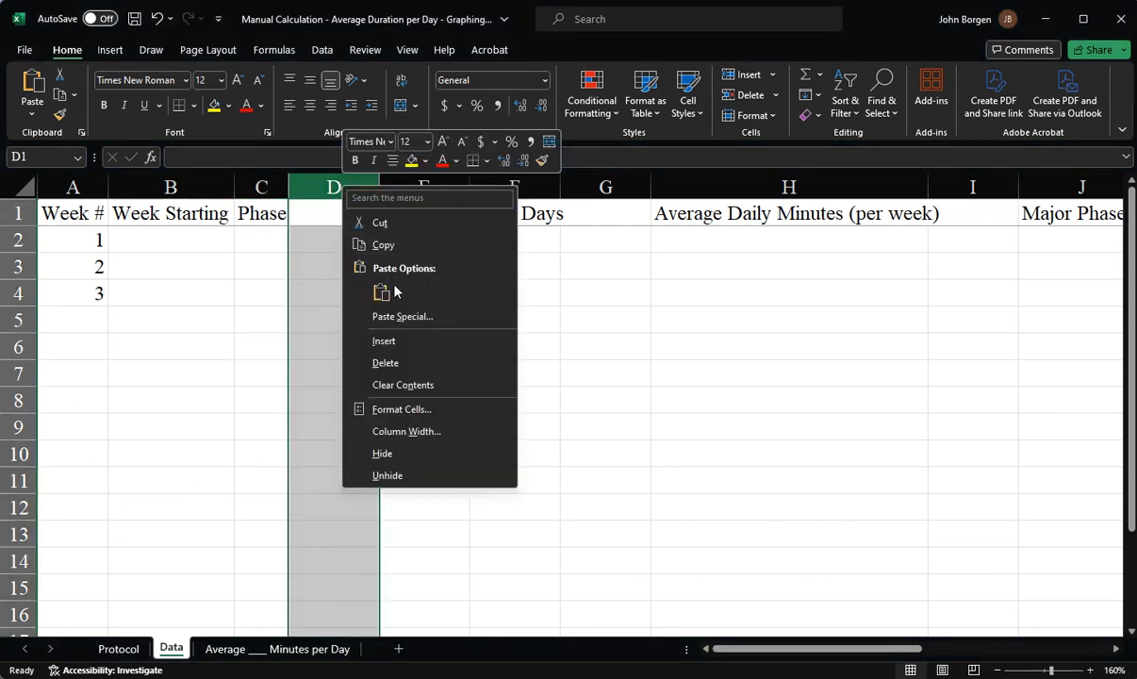
pyautogui.click(383, 341)
pyautogui.click(311, 220)
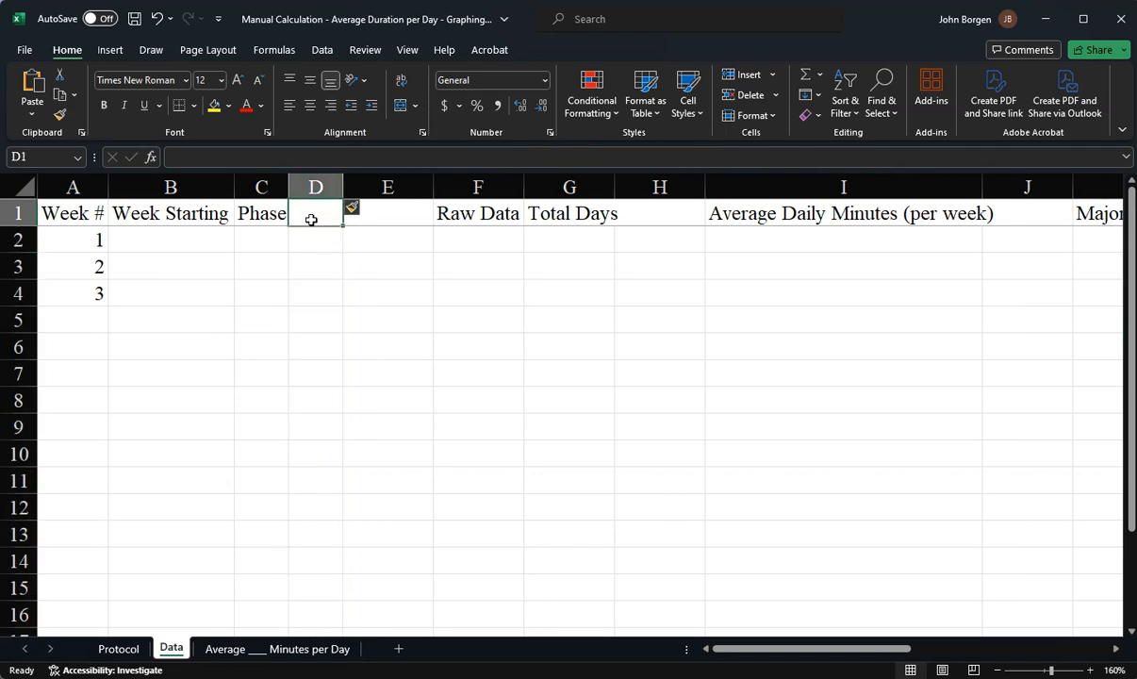
# Title the new column D Notes and widen the column
pyautogui.write('Notes')
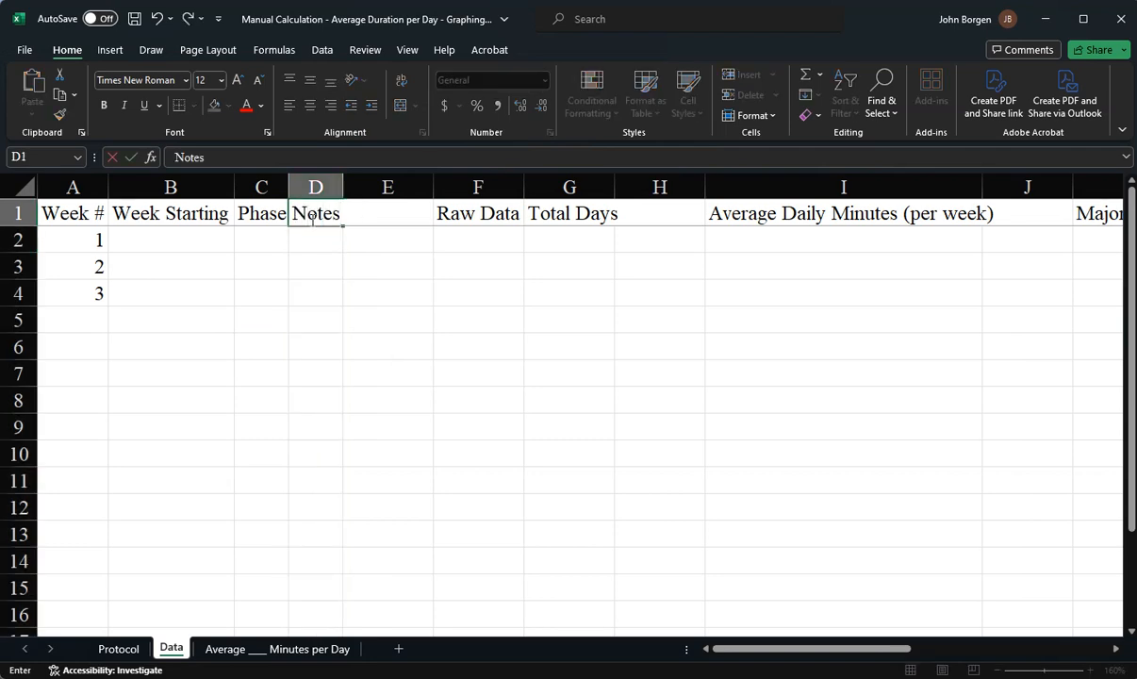
pyautogui.press('Tab')
pyautogui.moveTo(342, 188); pyautogui.dragTo(470, 189)
# Enter the note Visited Grandma for week 1 in D2 and erase it again
pyautogui.click(391, 243)
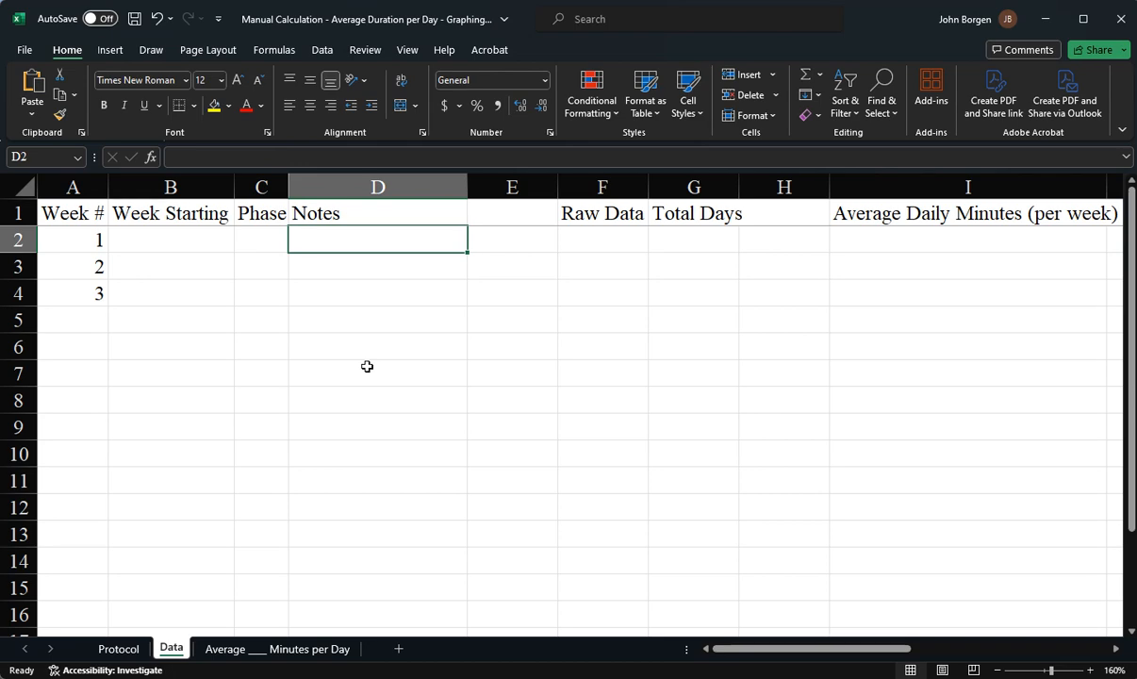
pyautogui.write('Visit')
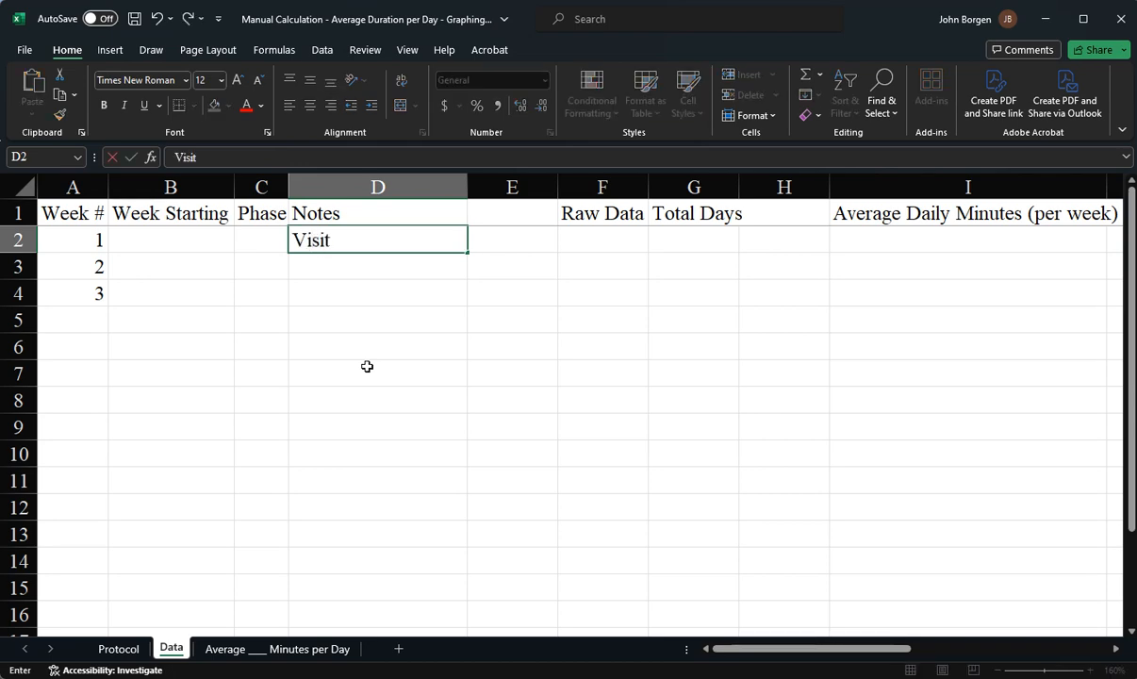
pyautogui.write('ed Grand')
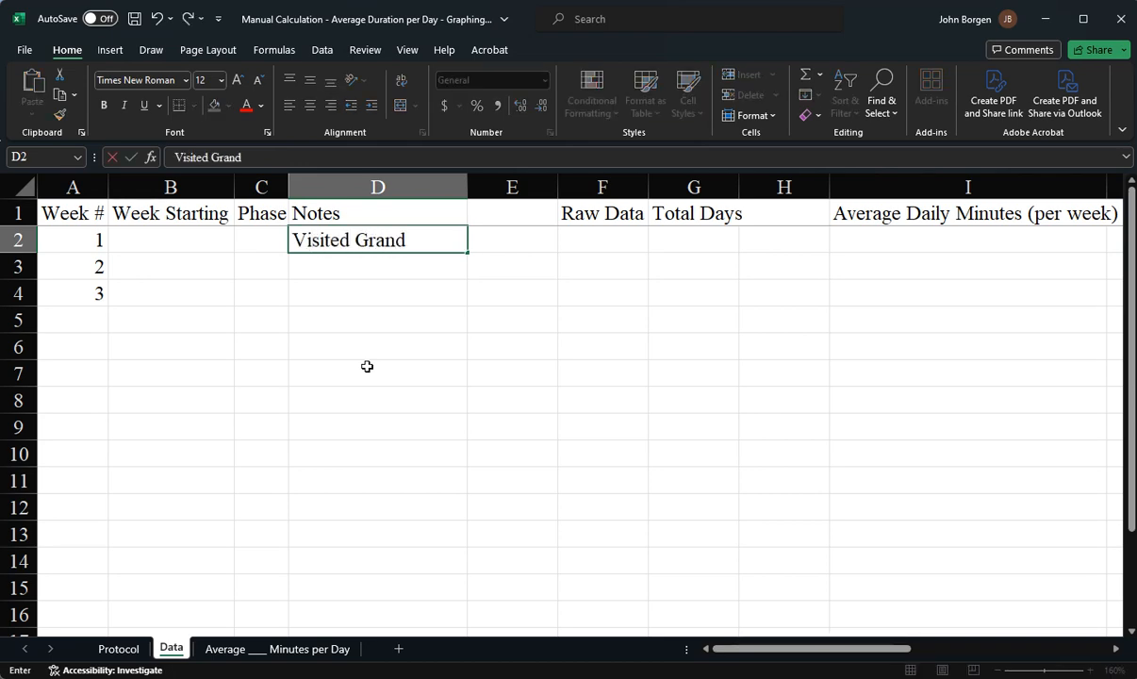
pyautogui.write('ma')
pyautogui.moveTo(267, 157); pyautogui.dragTo(211, 161)
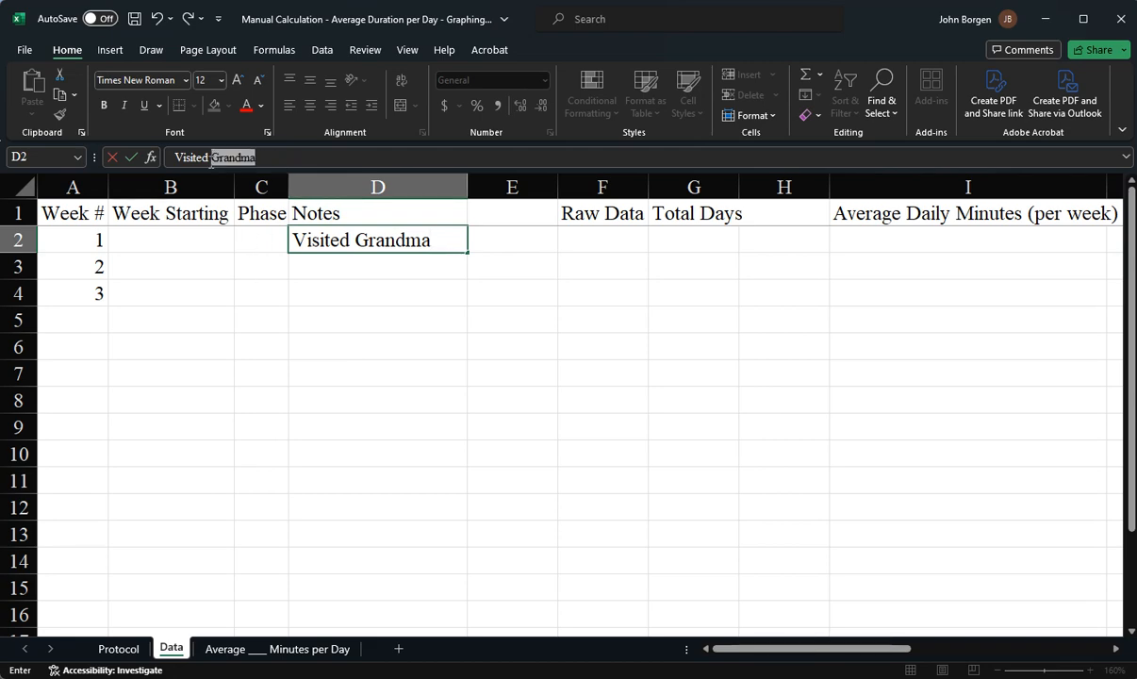
pyautogui.hotkey('ctrl', 'a')
pyautogui.press('BackSpace')
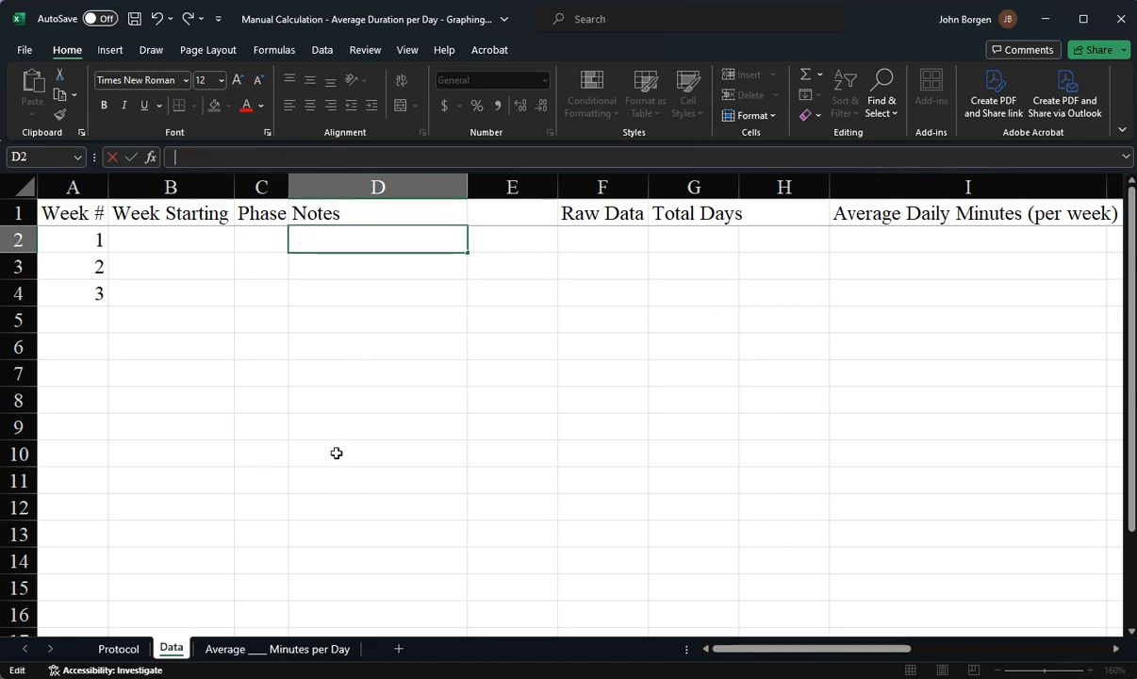
# Widen the Total Days column G slightly
pyautogui.click(376, 267)
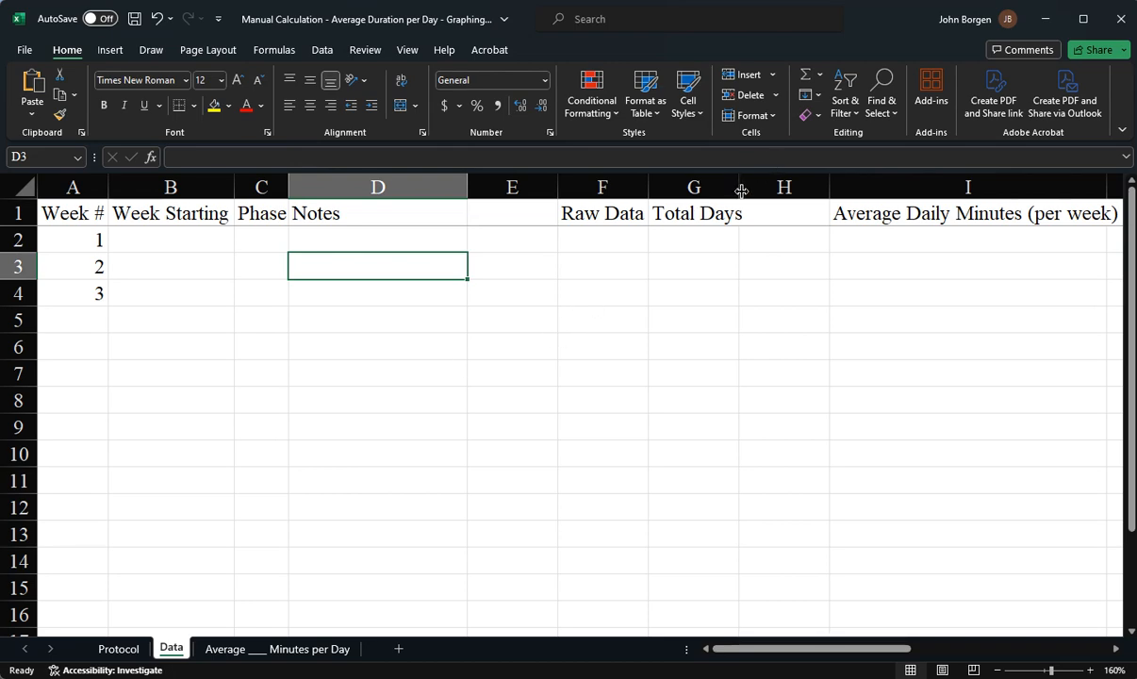
pyautogui.moveTo(738, 185); pyautogui.dragTo(746, 185)
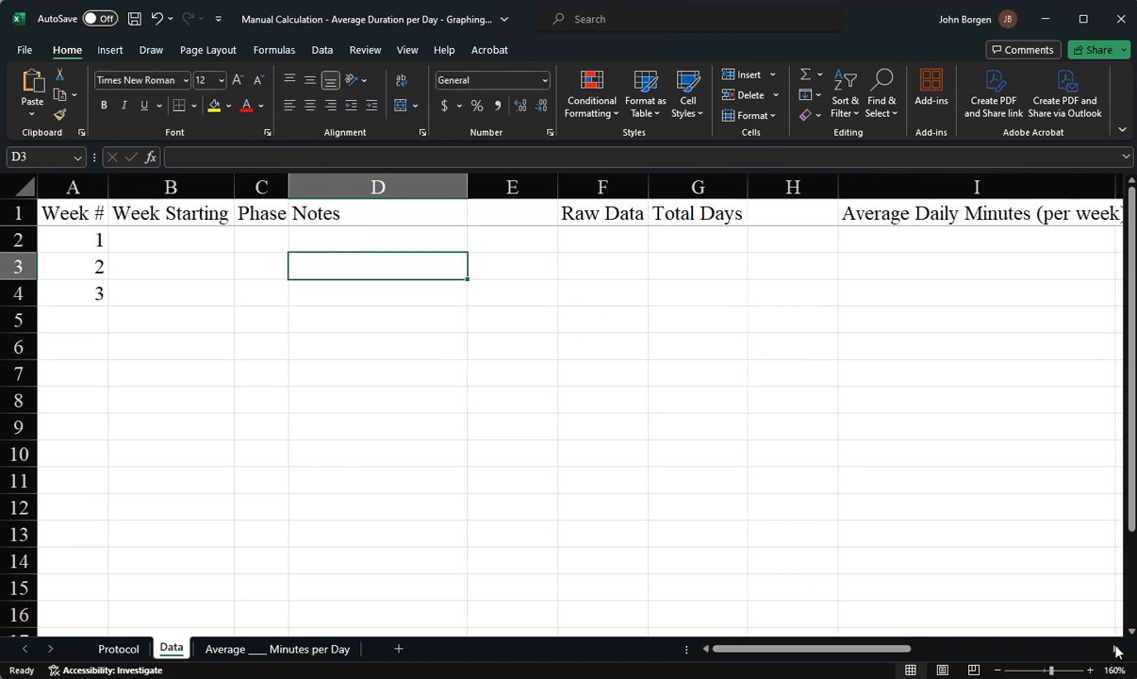
pyautogui.moveTo(905, 657); pyautogui.dragTo(960, 657)
pyautogui.moveTo(967, 657); pyautogui.dragTo(972, 657)
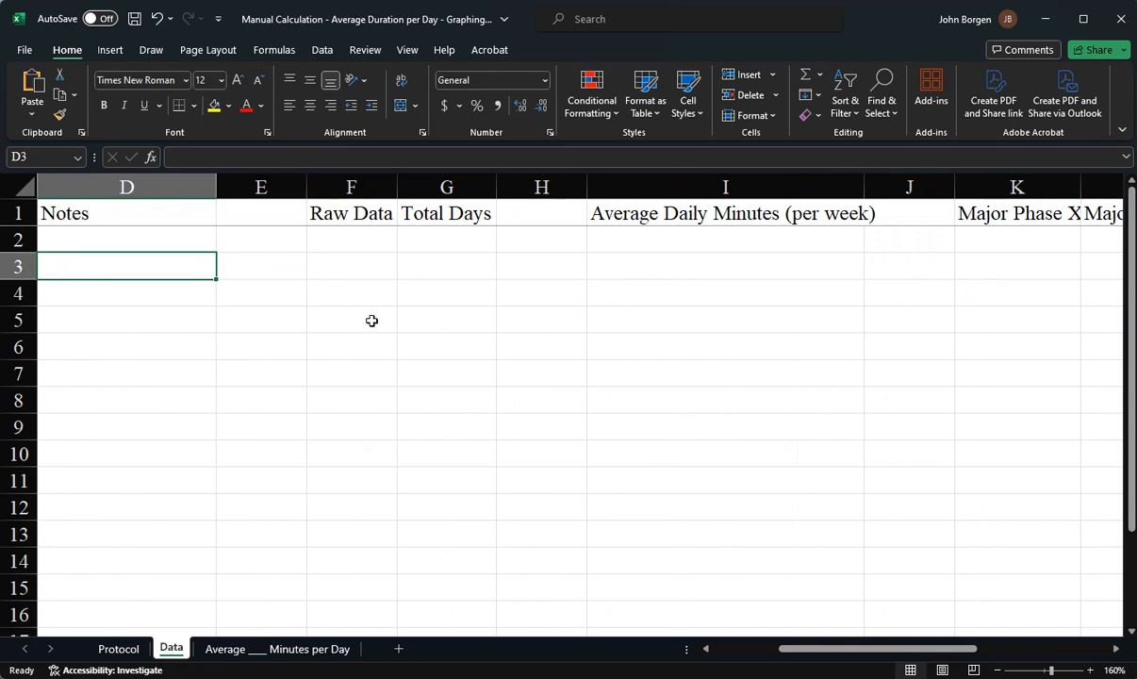
# Review the header cells of columns E through H
pyautogui.click(366, 217)
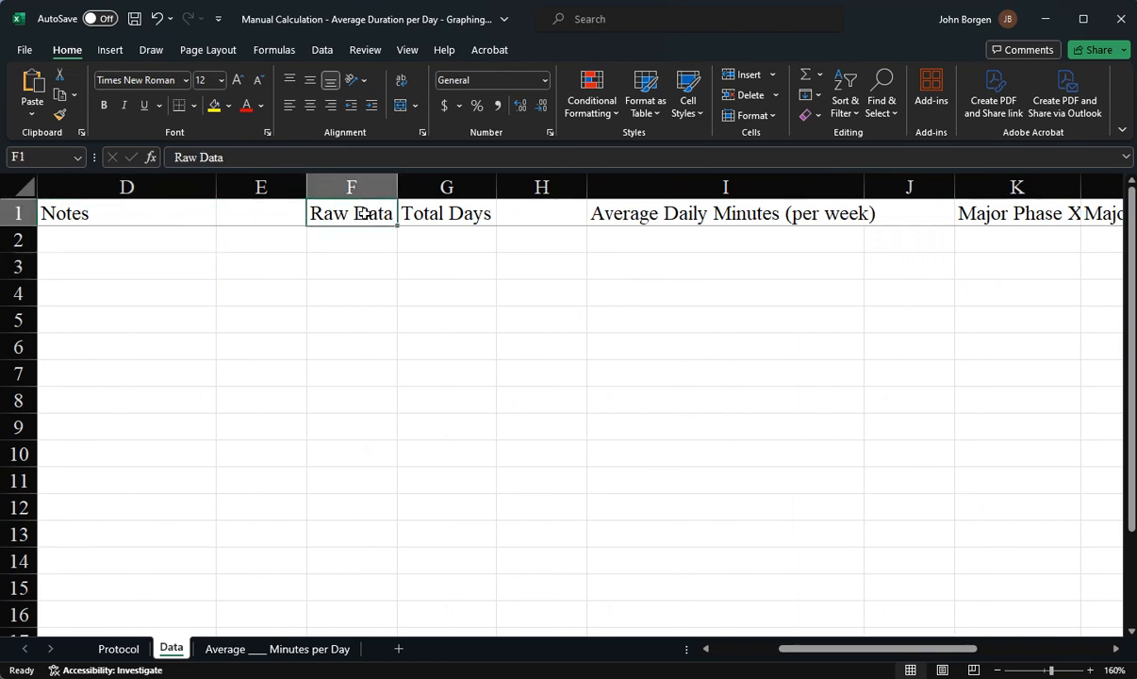
pyautogui.click(450, 215)
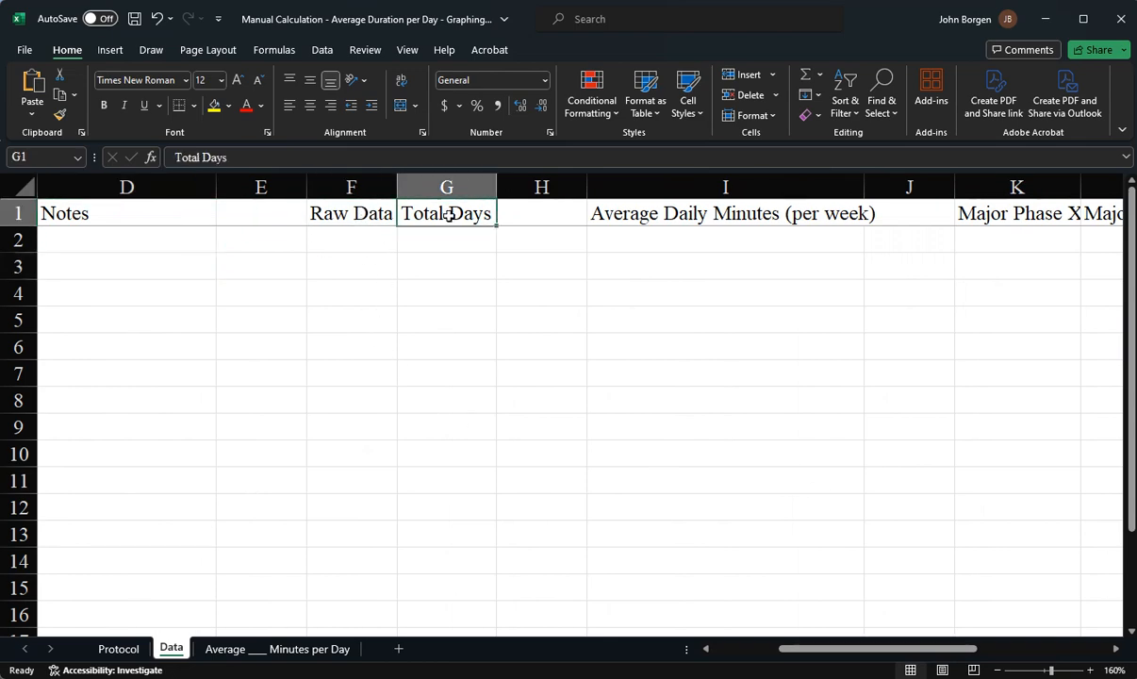
pyautogui.click(267, 212)
pyautogui.click(539, 230)
pyautogui.click(541, 220)
pyautogui.click(279, 211)
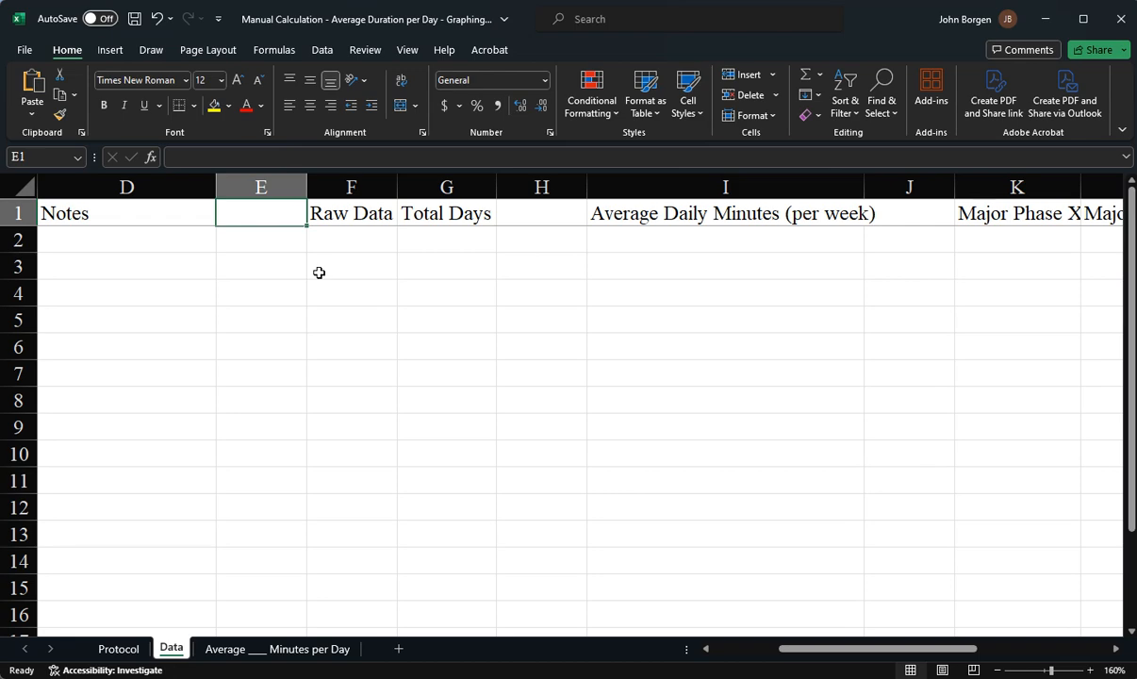
pyautogui.click(359, 240)
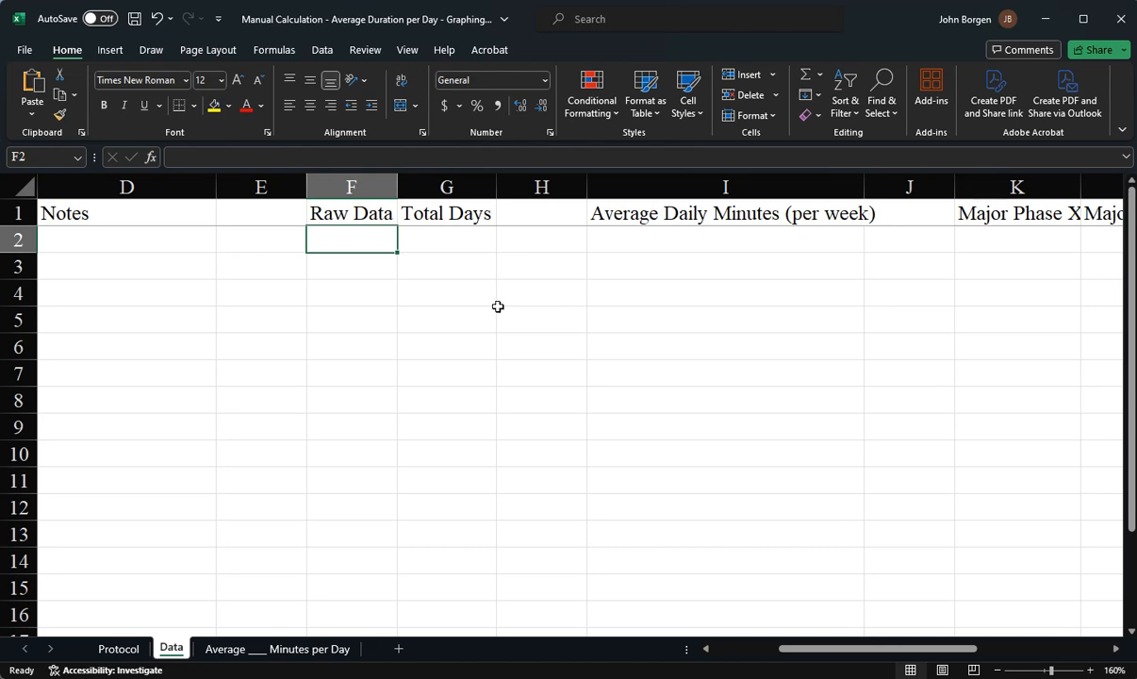
pyautogui.write('89')
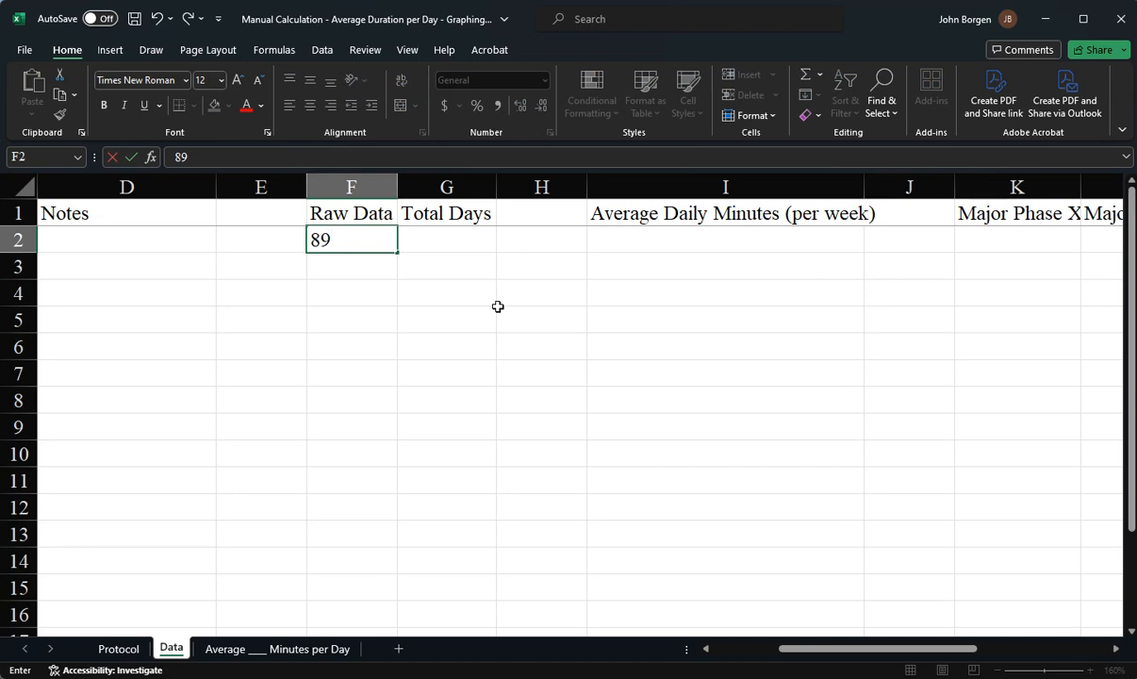
pyautogui.press('BackSpace')
pyautogui.press('BackSpace')
pyautogui.press('Escape')
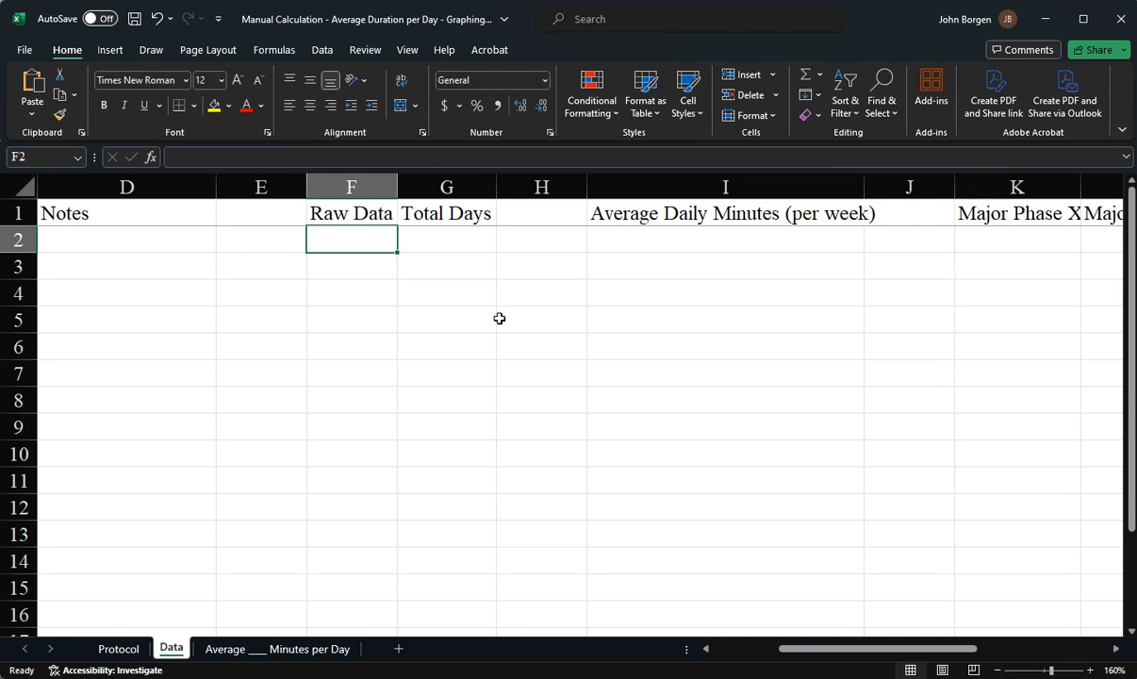
# Rename the F1 column header to Exercise Minutes
pyautogui.click(379, 213)
pyautogui.moveTo(226, 156); pyautogui.dragTo(173, 157)
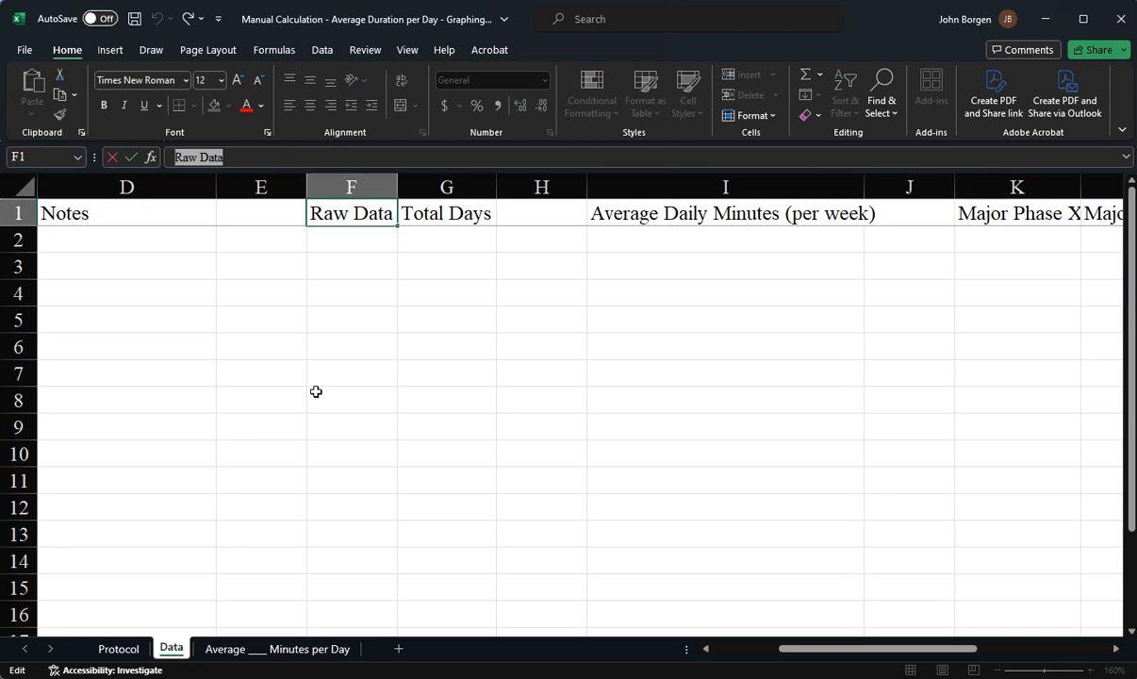
pyautogui.write('Minutes')
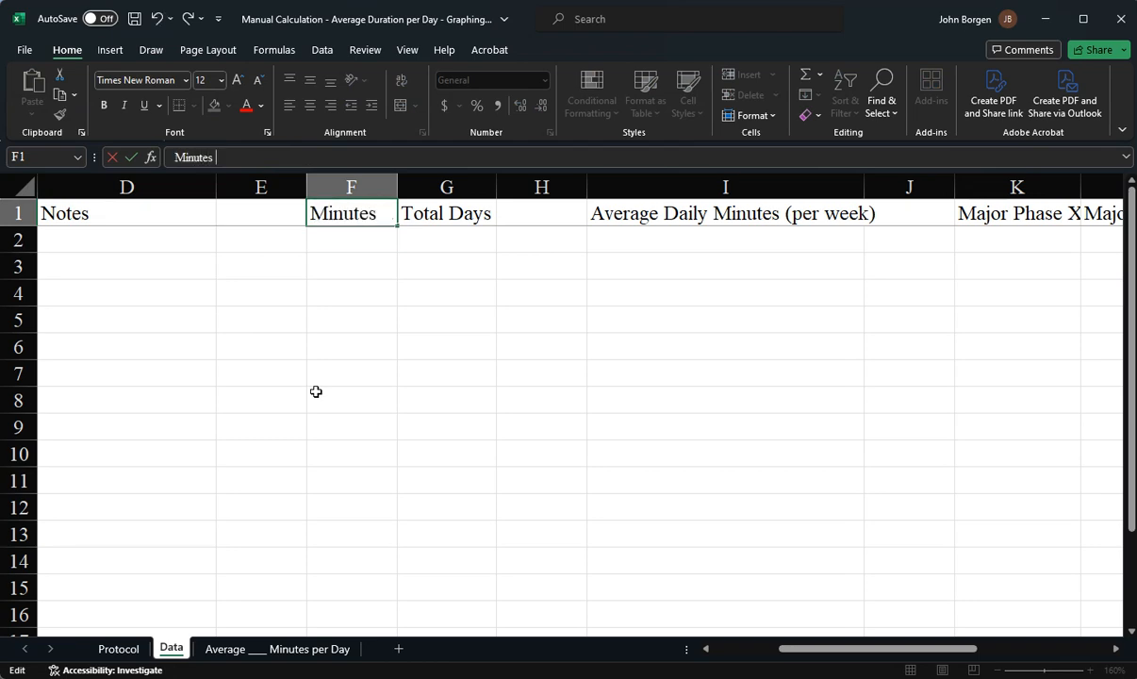
pyautogui.hotkey('ctrl', 'a')
pyautogui.write('E')
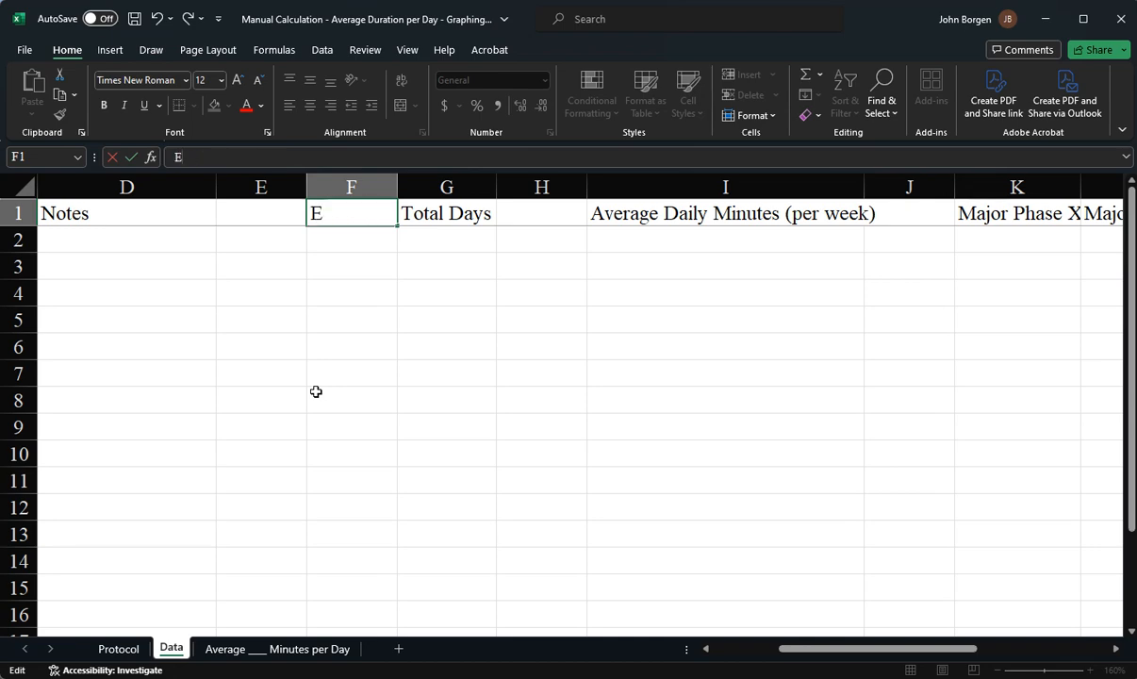
pyautogui.write('xercise Minutes')
pyautogui.press('Tab')
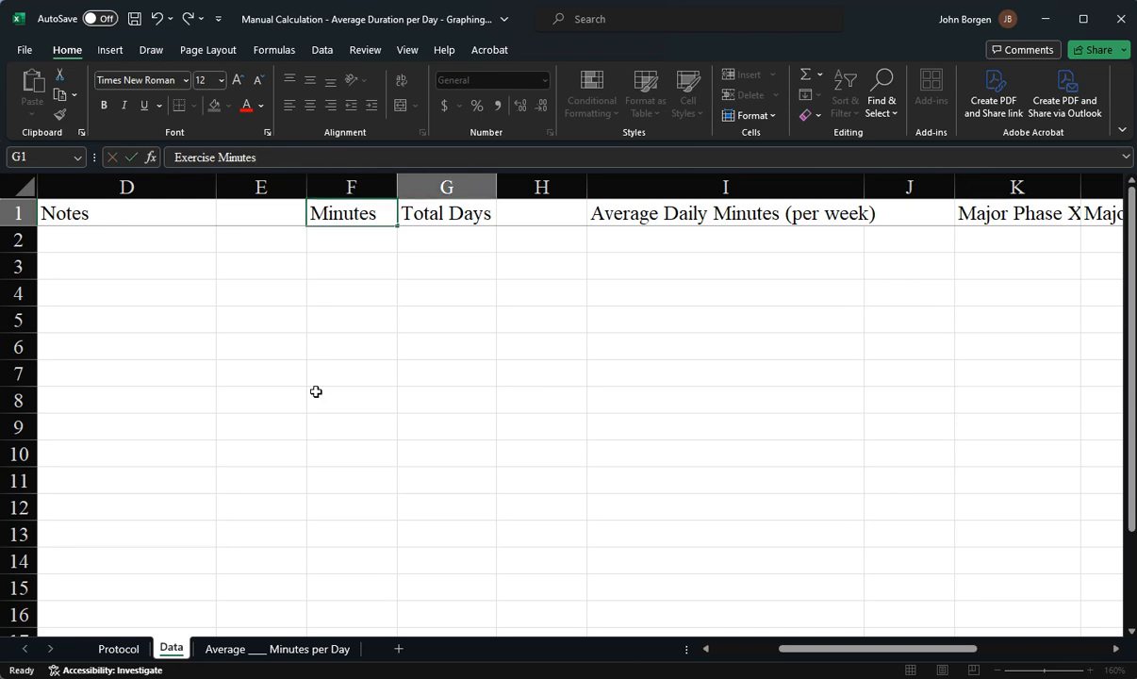
# Autofit column F to fit the Exercise Minutes header
pyautogui.click(442, 273)
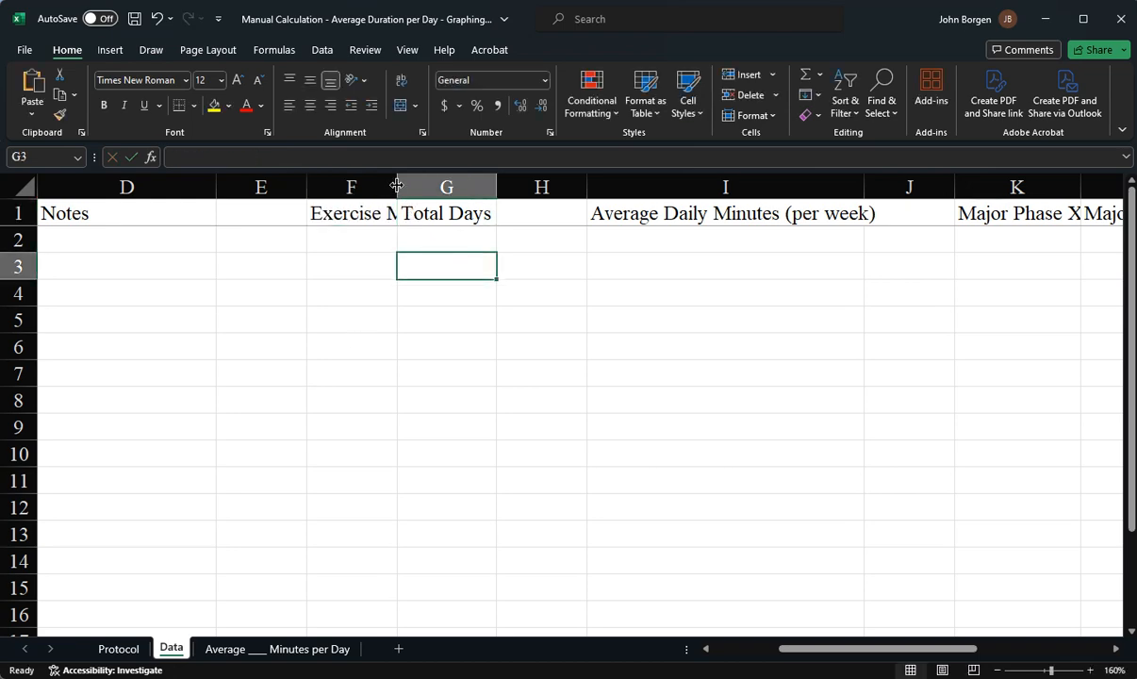
pyautogui.moveTo(397, 185); pyautogui.dragTo(396, 185)
pyautogui.doubleClick(397, 185)
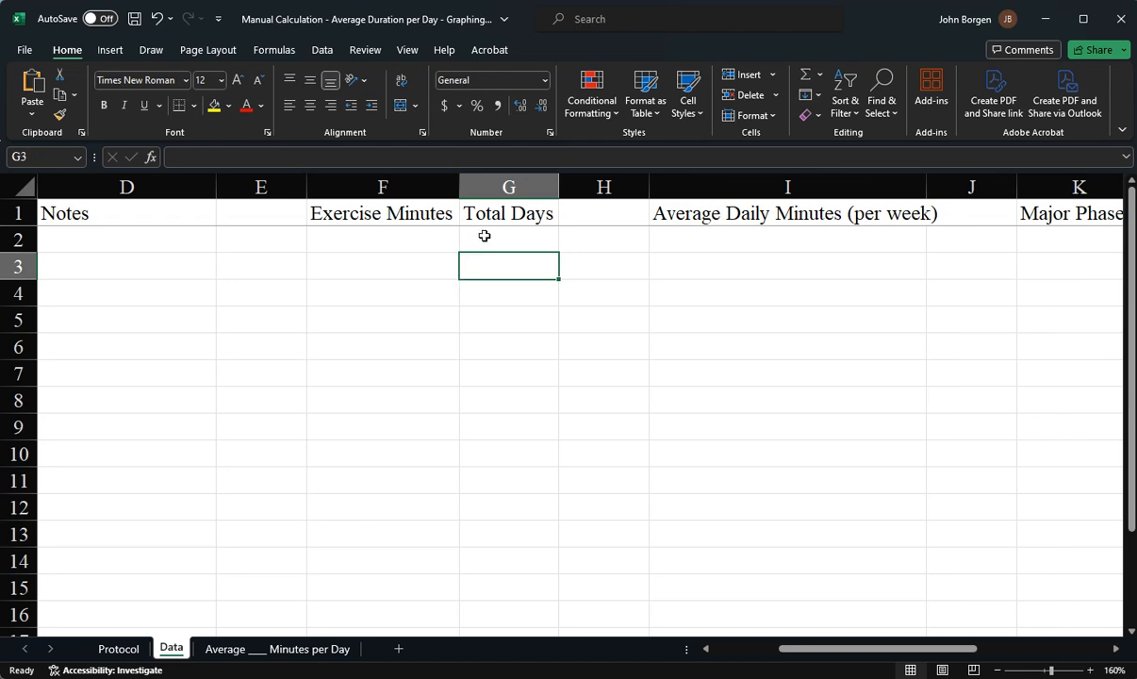
pyautogui.click(399, 213)
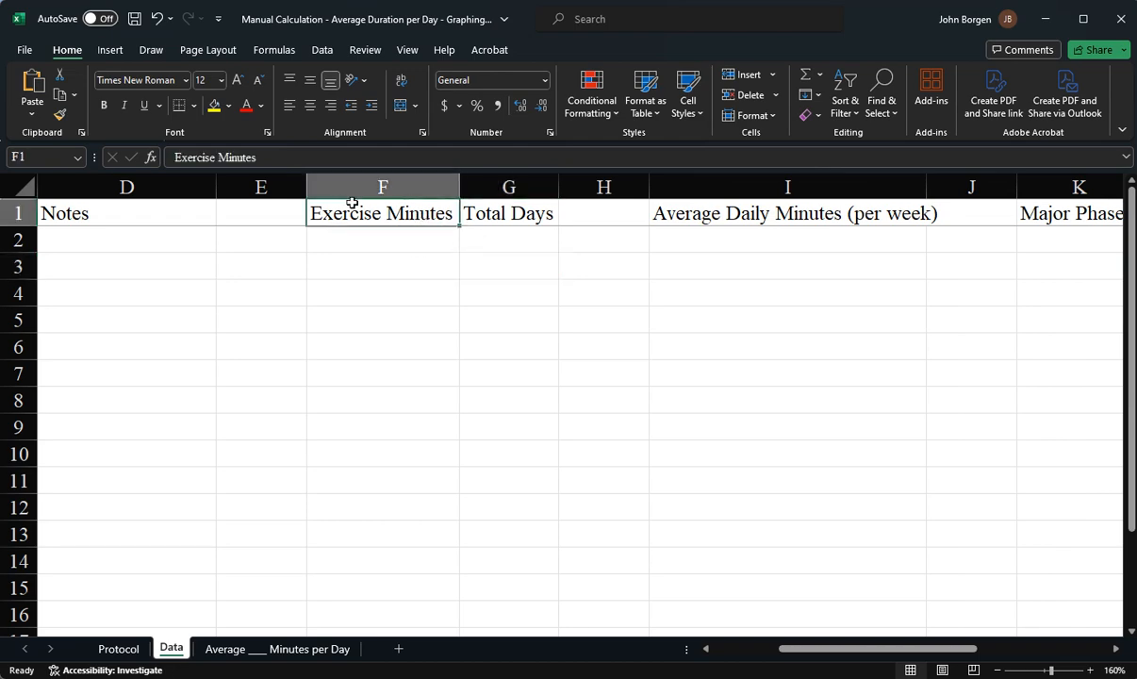
pyautogui.click(387, 236)
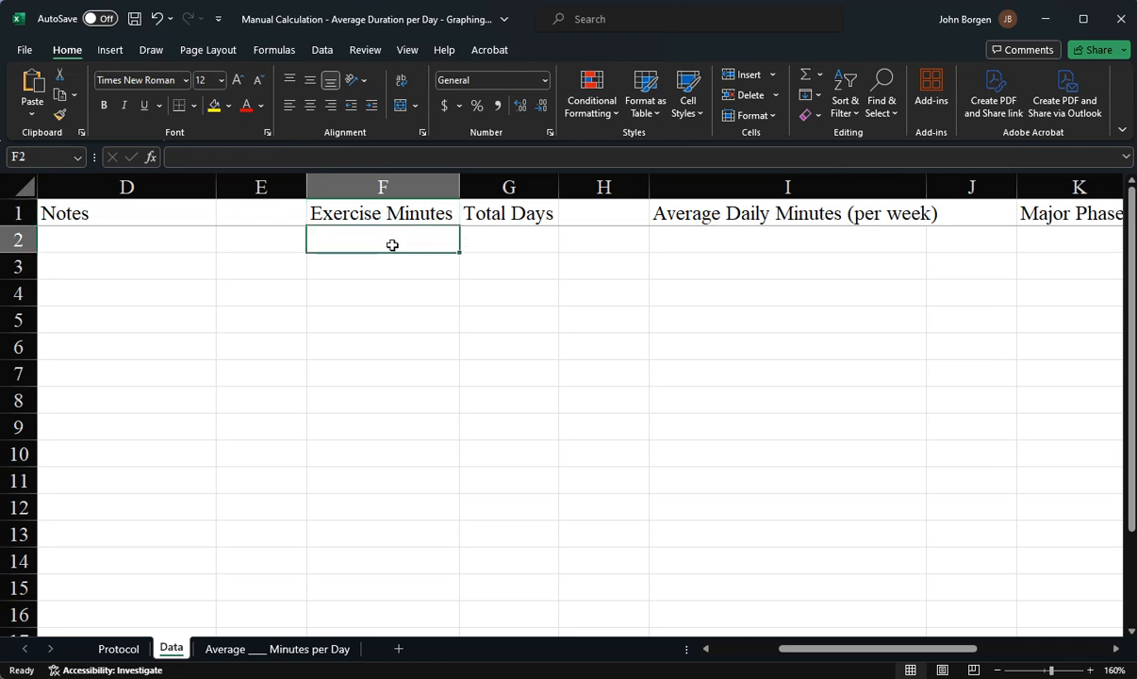
pyautogui.write('89')
pyautogui.press('Tab')
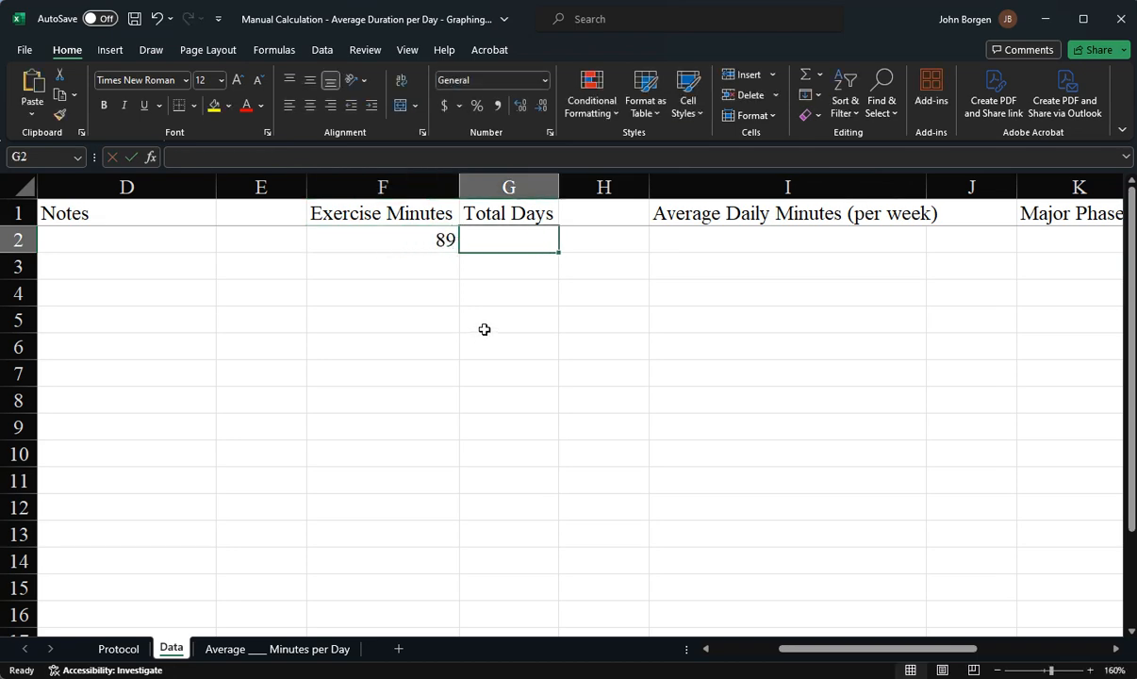
pyautogui.write('7')
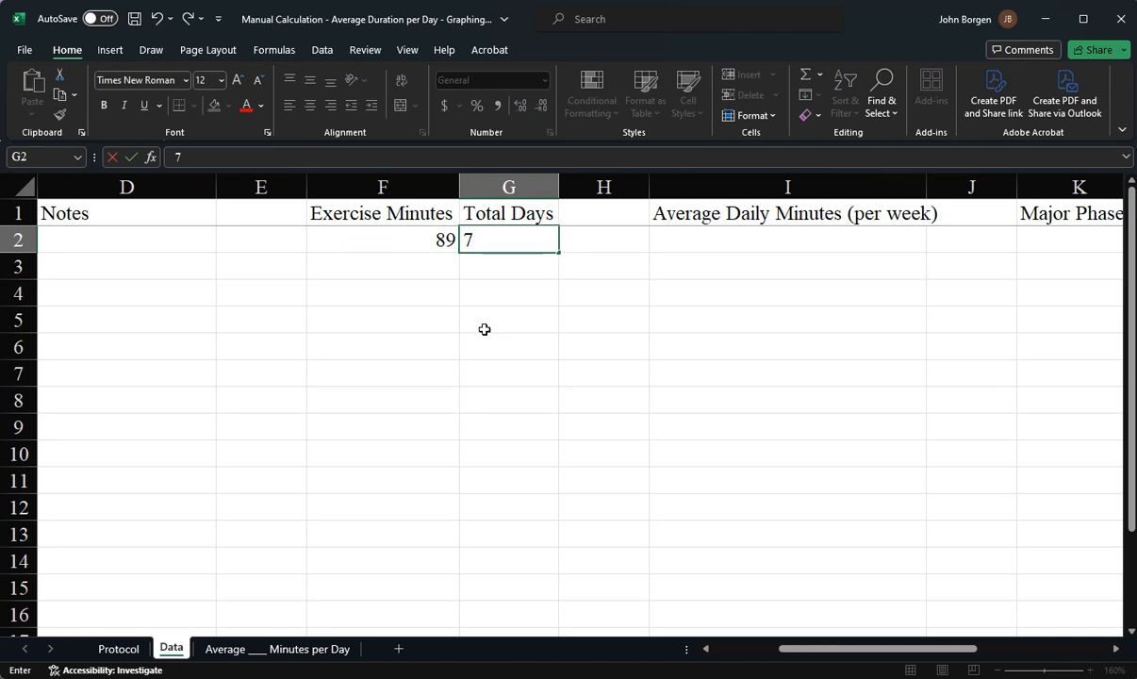
pyautogui.press('BackSpace')
pyautogui.write('4')
pyautogui.press('BackSpace')
pyautogui.write('5')
pyautogui.press('BackSpace')
pyautogui.click(432, 246)
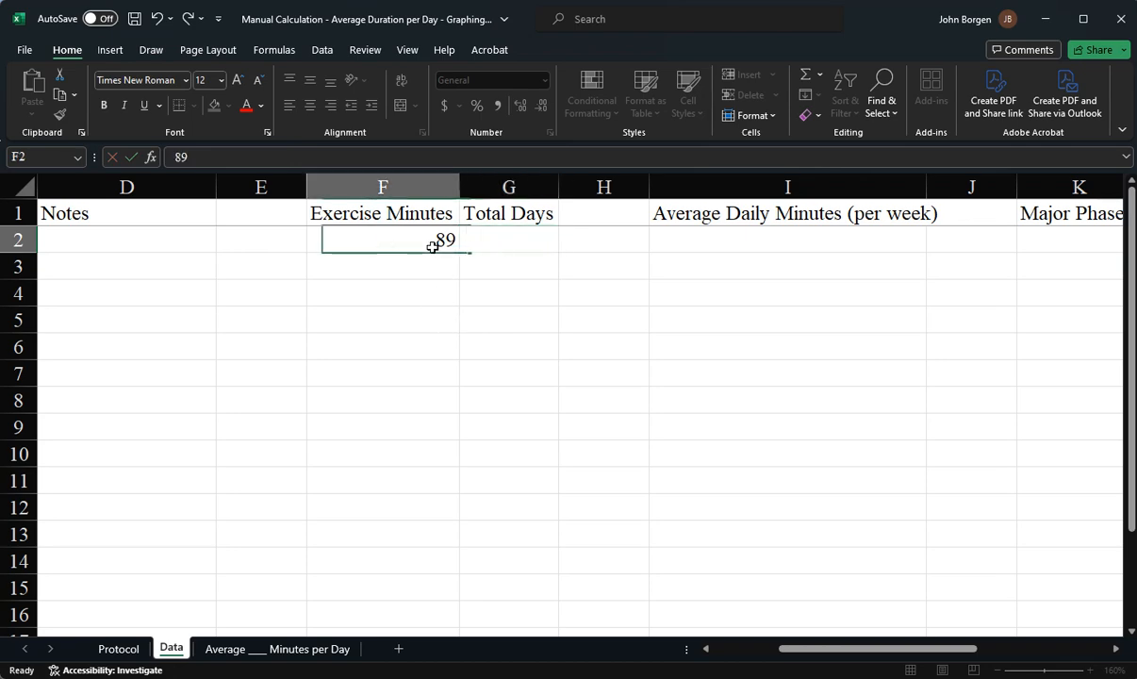
pyautogui.press('Delete')
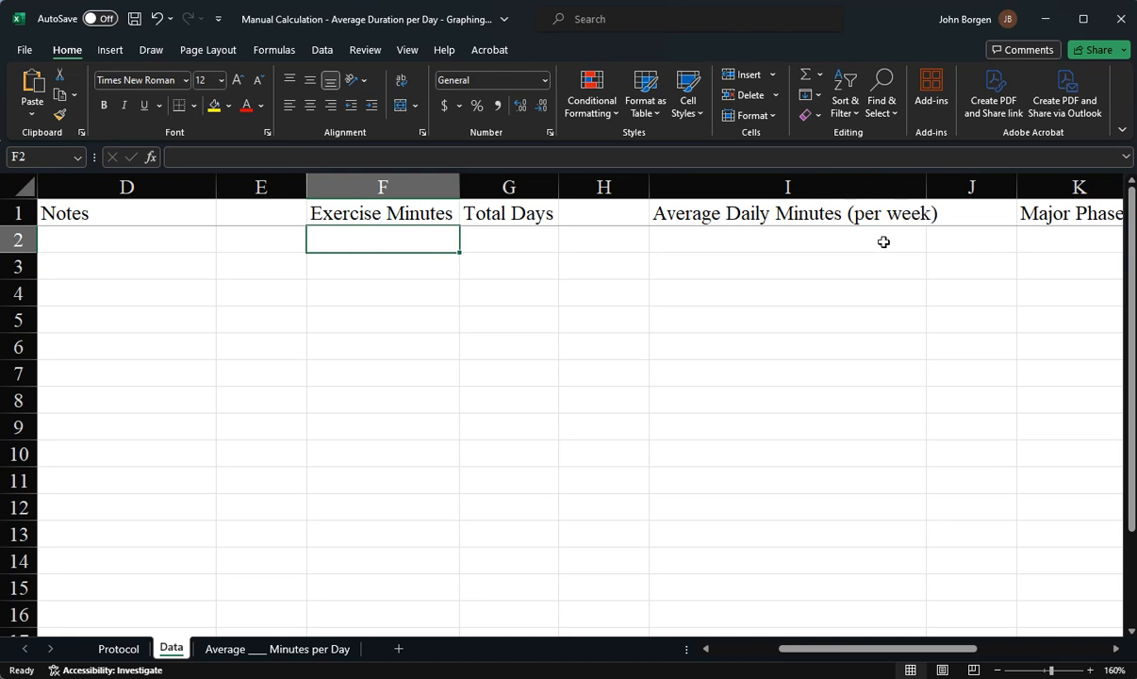
# Autofit column I to fit the Average Daily Minutes (per week) header
pyautogui.doubleClick(926, 187)
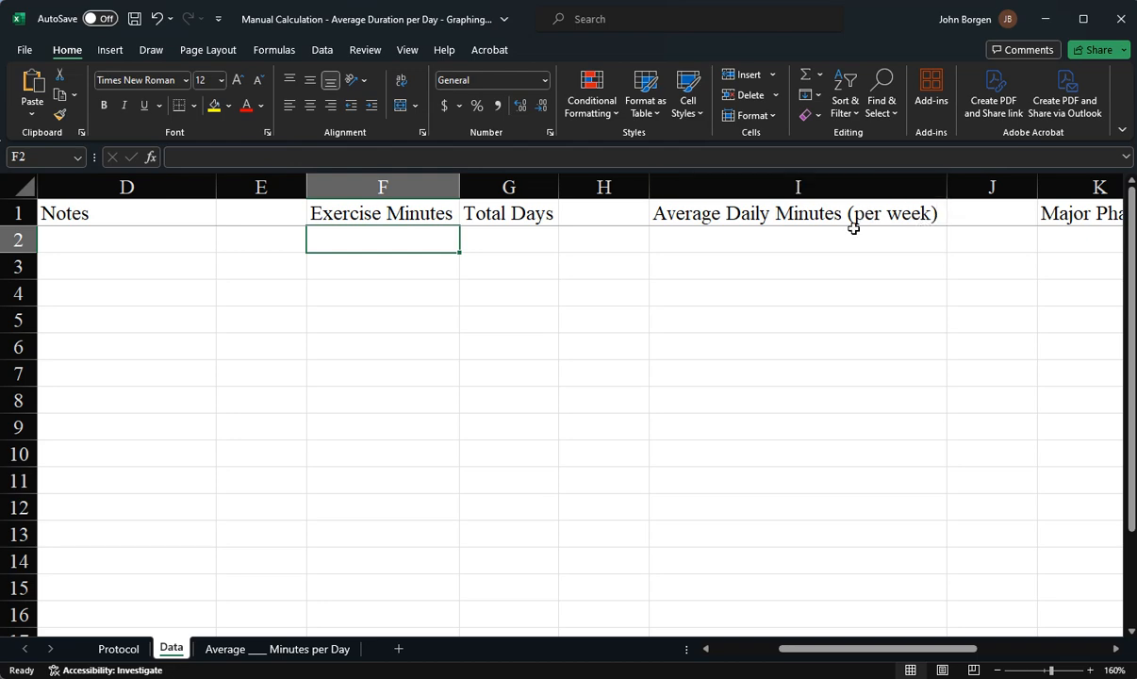
pyautogui.click(762, 245)
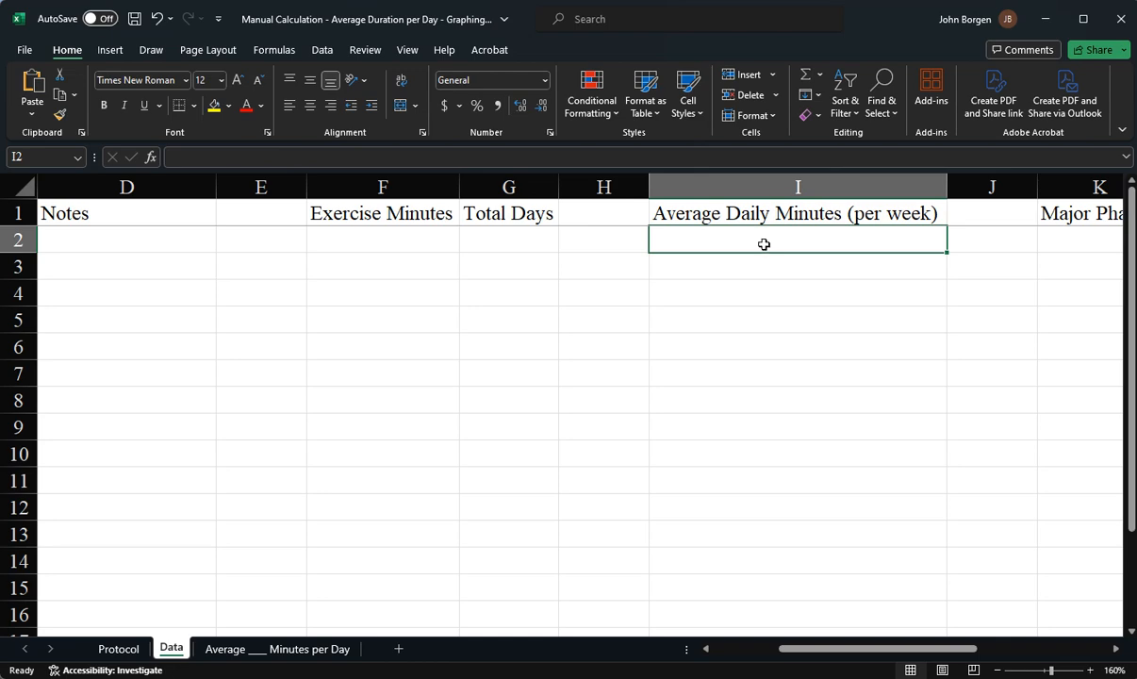
pyautogui.click(353, 237)
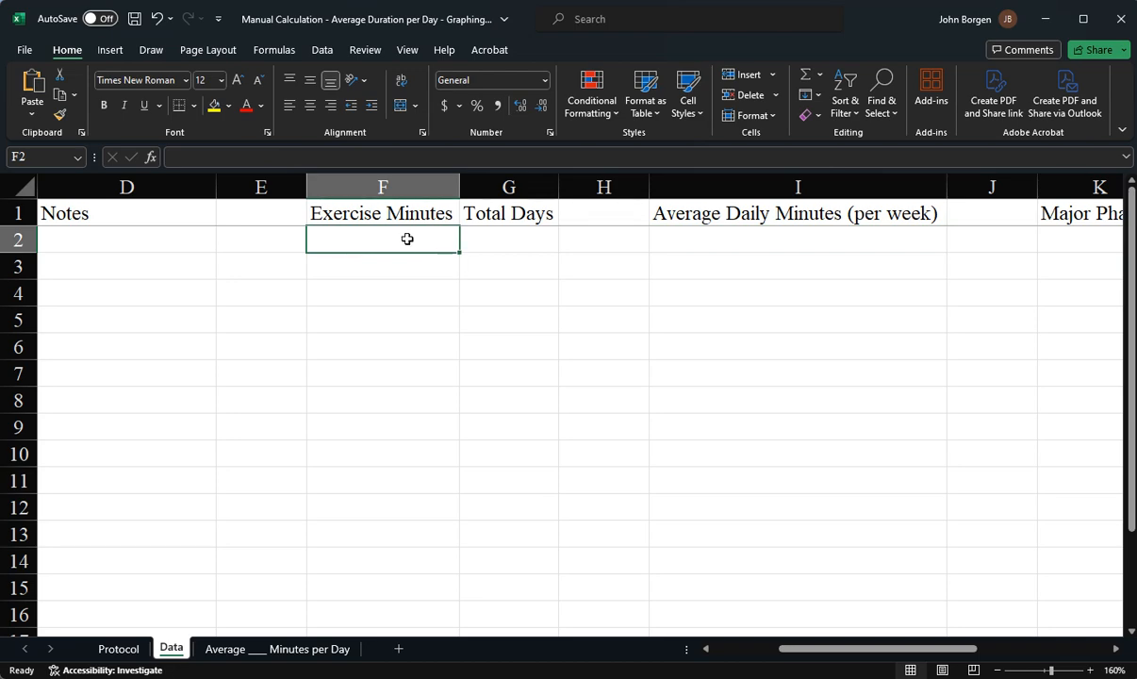
pyautogui.click(505, 242)
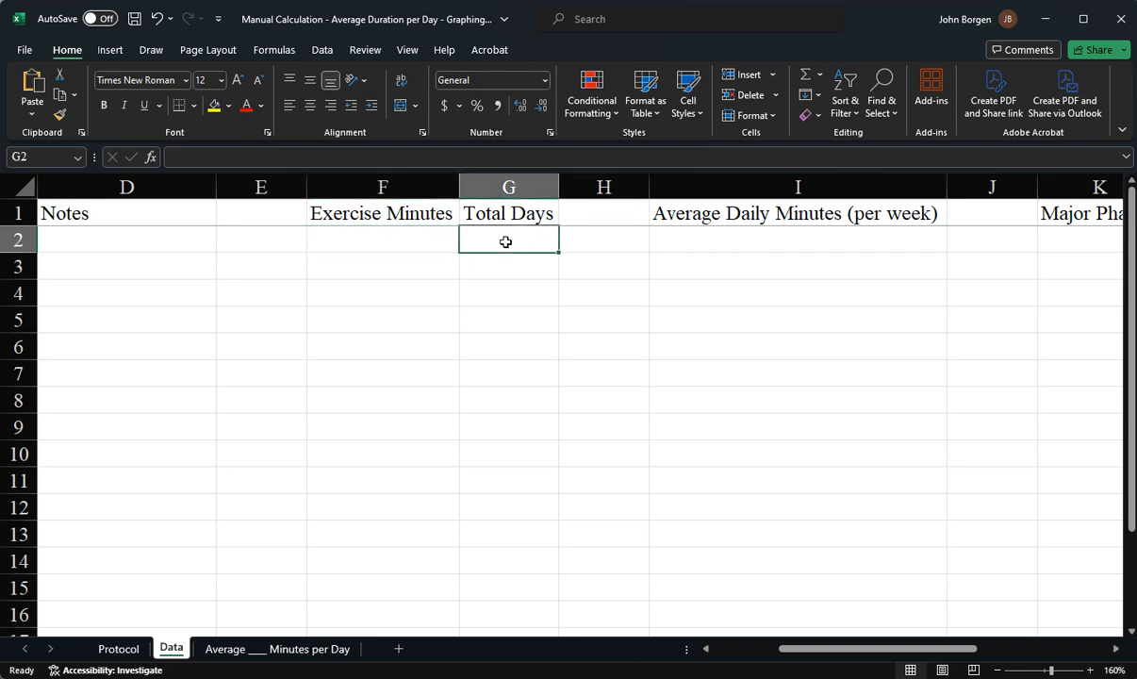
pyautogui.click(746, 237)
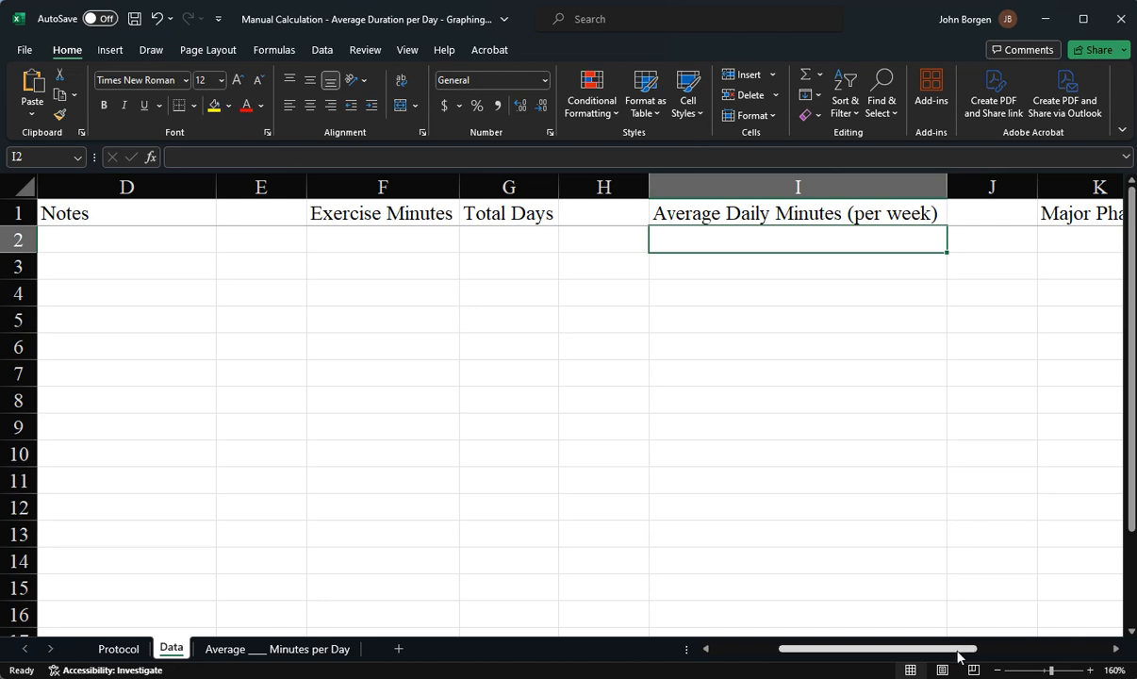
# Widen the Major Phase X, Major Phase Y, Minor Phase X, Minor Phase Y and CC X columns to fit their headers
pyautogui.moveTo(963, 653); pyautogui.dragTo(1090, 660)
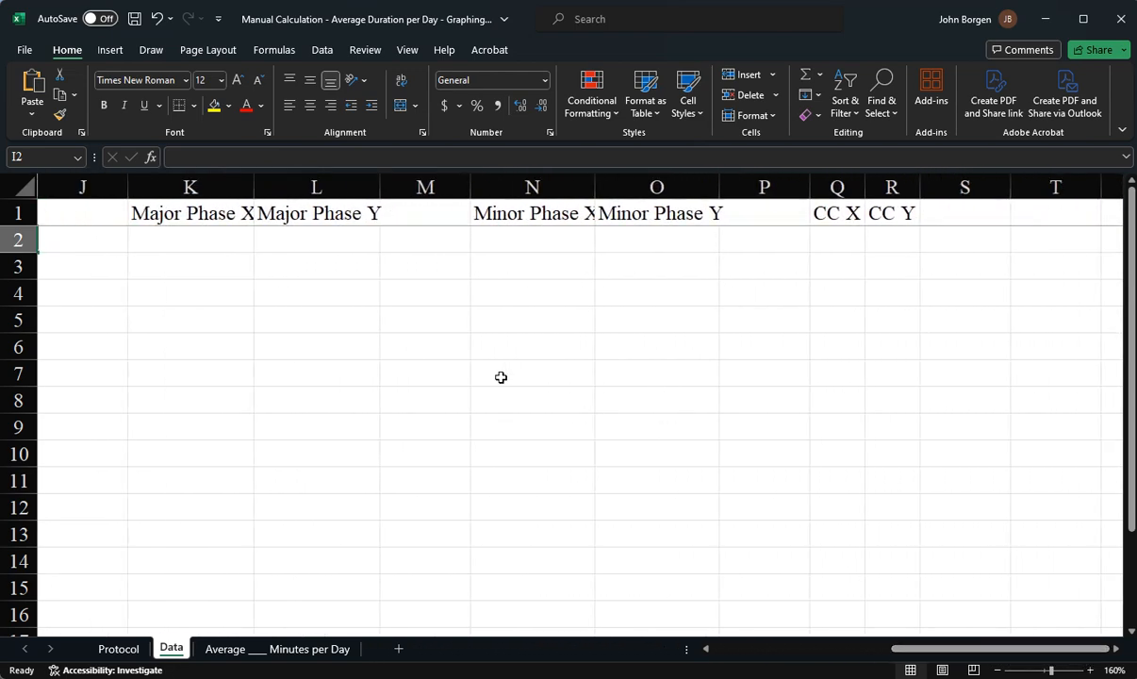
pyautogui.moveTo(251, 186); pyautogui.dragTo(260, 187)
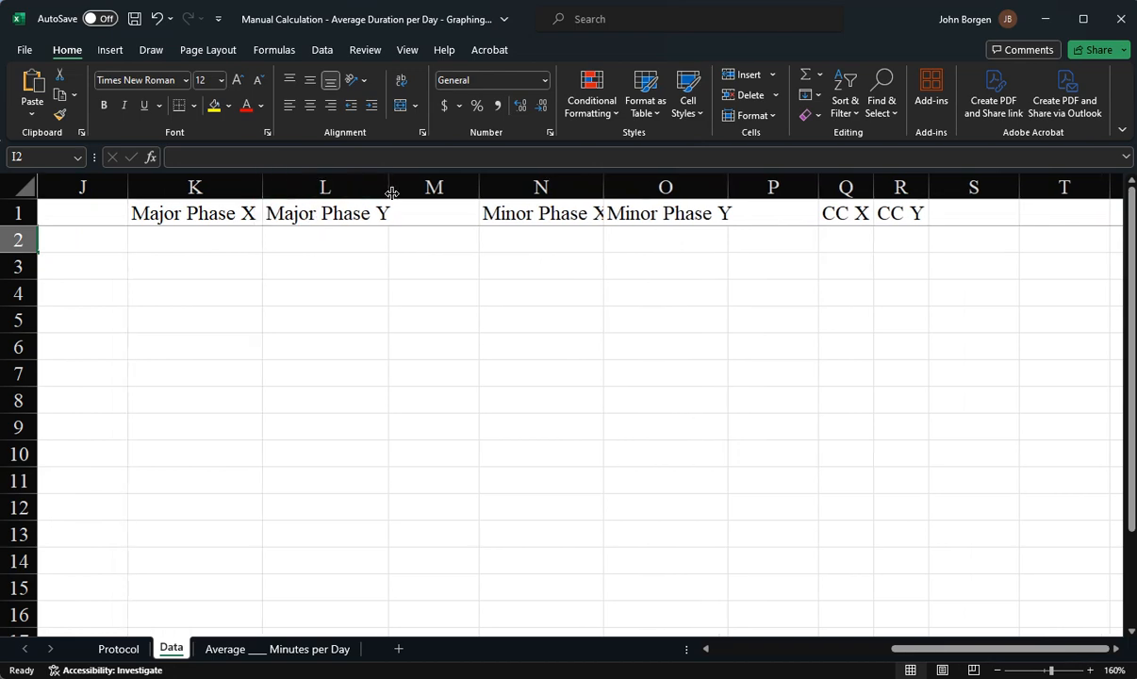
pyautogui.moveTo(388, 187); pyautogui.dragTo(397, 187)
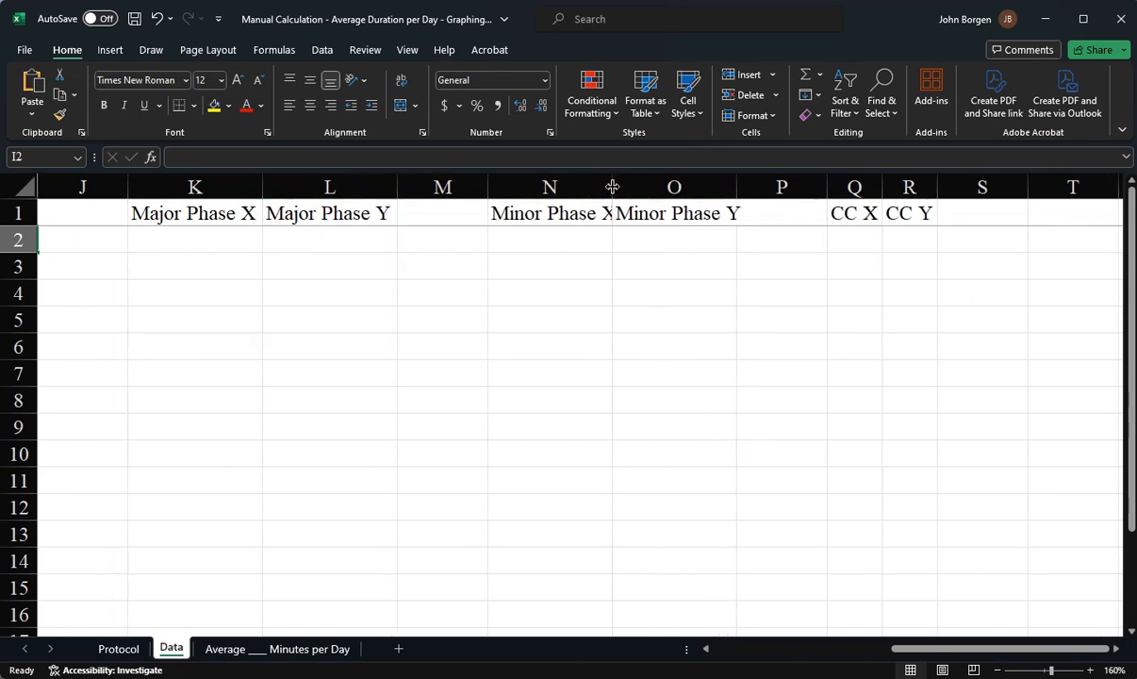
pyautogui.moveTo(612, 187); pyautogui.dragTo(622, 187)
pyautogui.moveTo(745, 186); pyautogui.dragTo(756, 186)
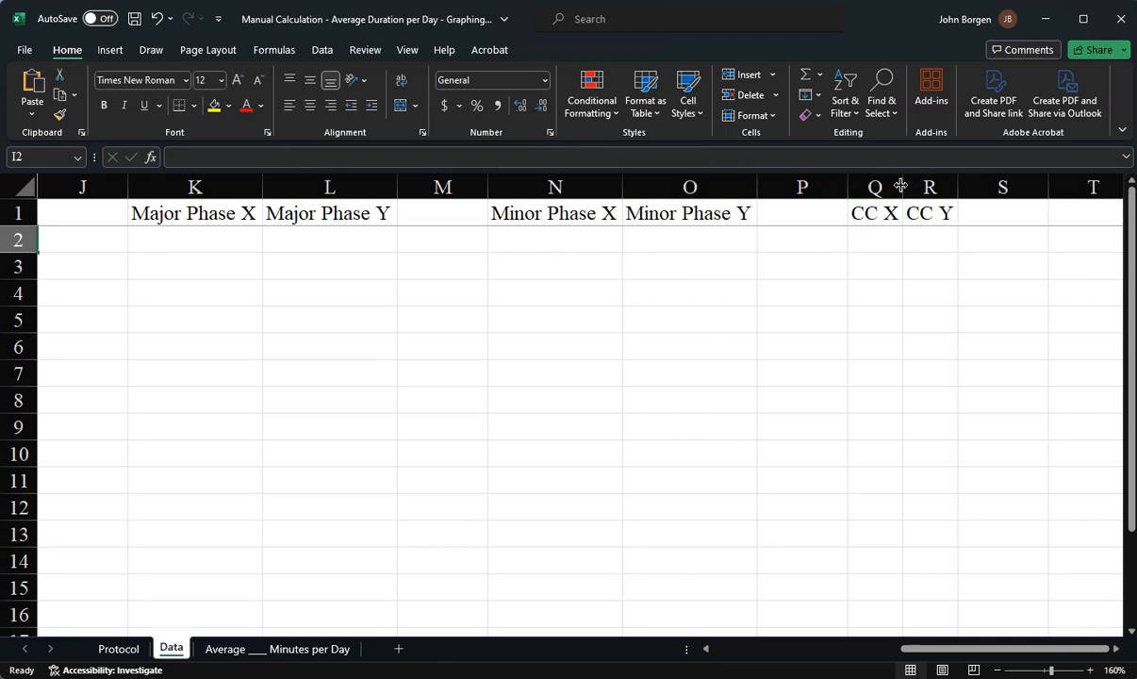
pyautogui.moveTo(901, 186); pyautogui.dragTo(960, 186)
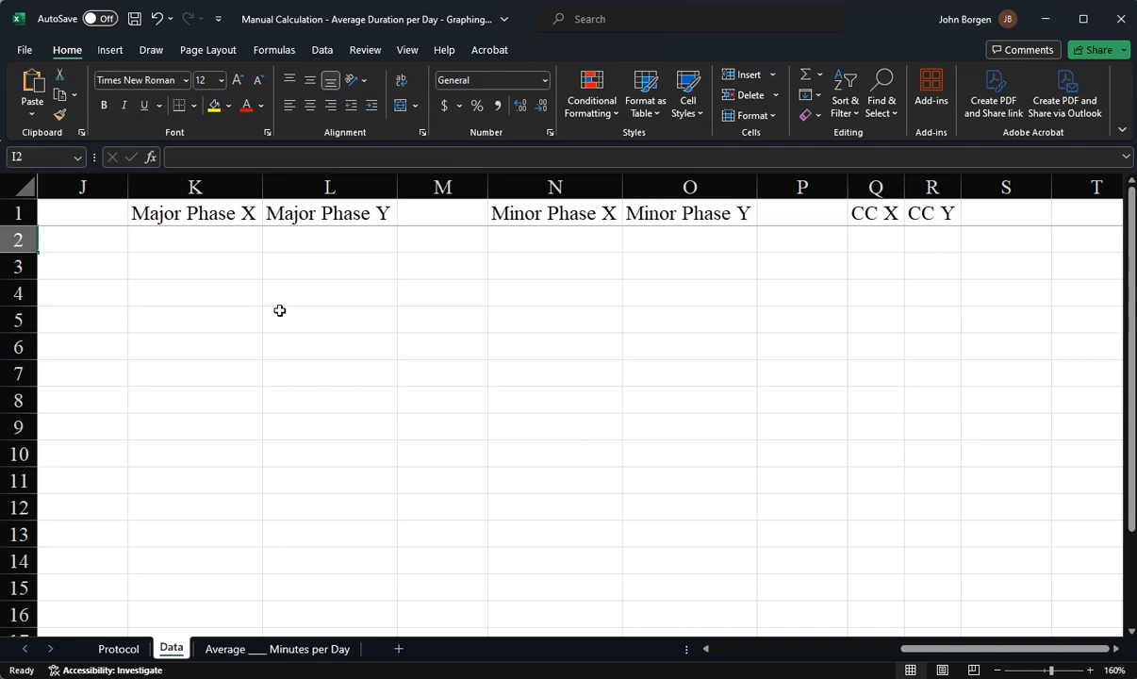
# Enter example major phase line coordinates: 3.5 and 0 in K4:L4, 3.5 and 1000 in K5:L5
pyautogui.click(224, 288)
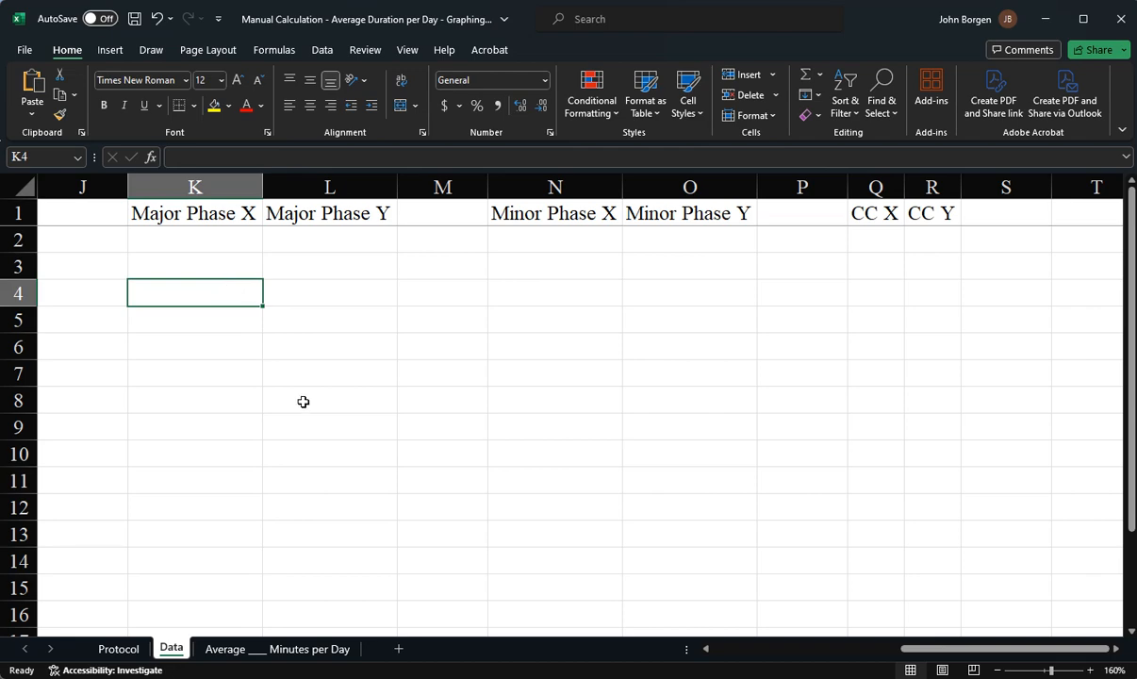
pyautogui.write('3.5')
pyautogui.press('Tab')
pyautogui.write('0')
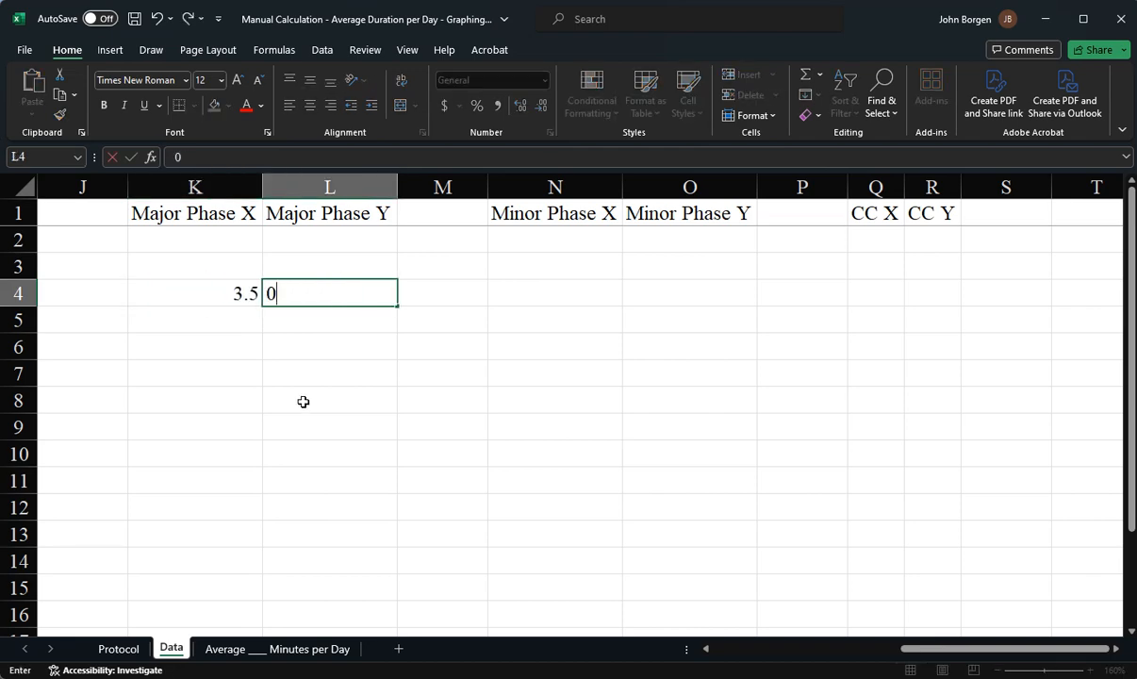
pyautogui.press('Return')
pyautogui.write('3.5')
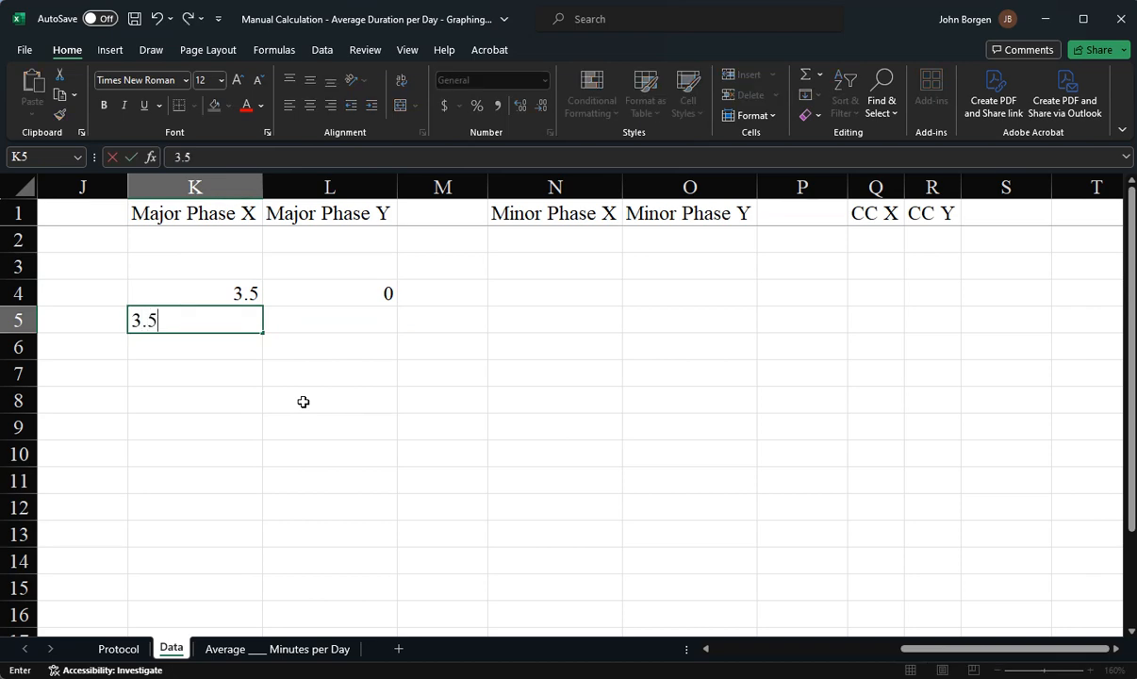
pyautogui.press('Tab')
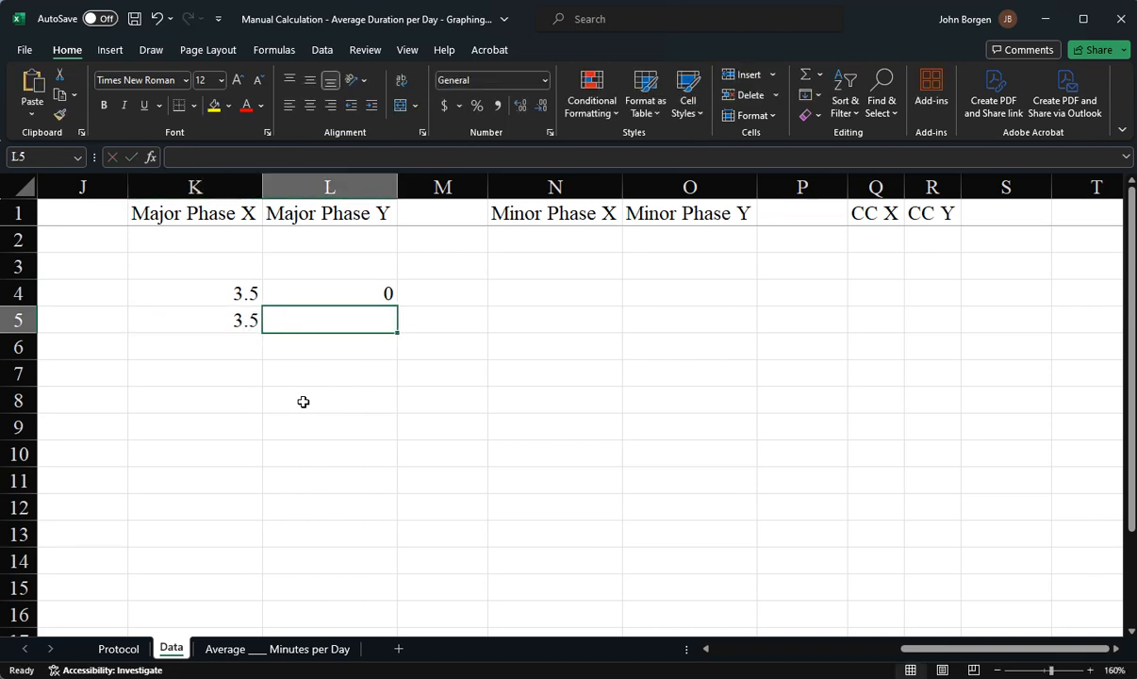
pyautogui.write('1000')
pyautogui.press('Tab')
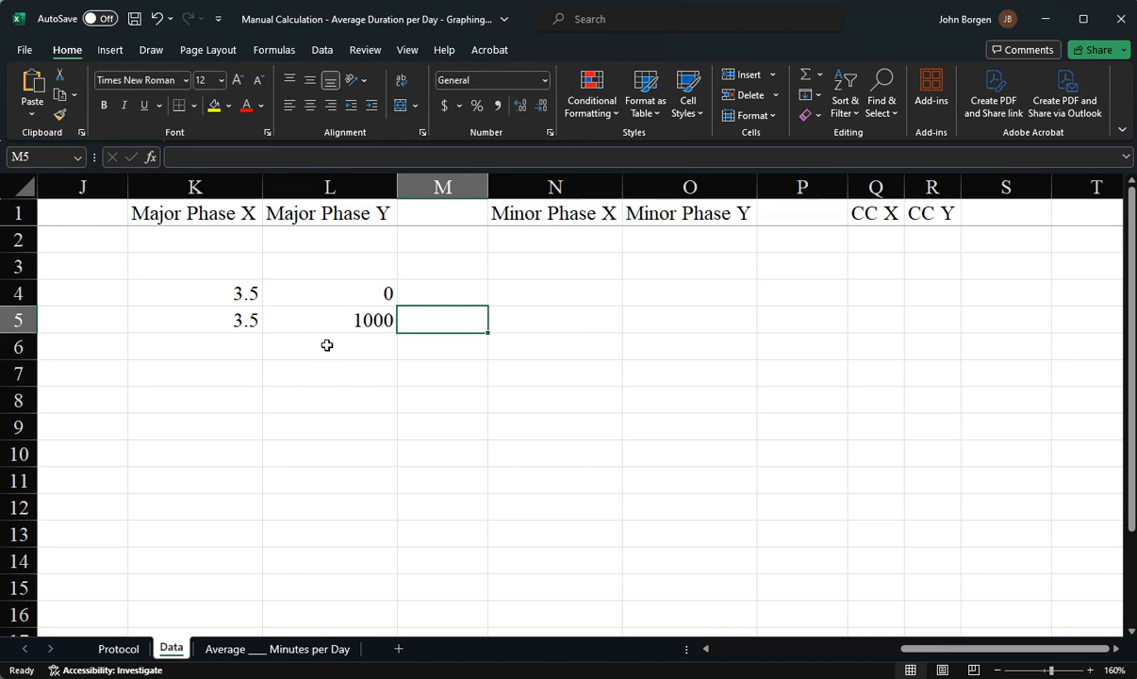
# Review the example major phase coordinates in K4:L5, then clear those four cells
pyautogui.click(246, 295)
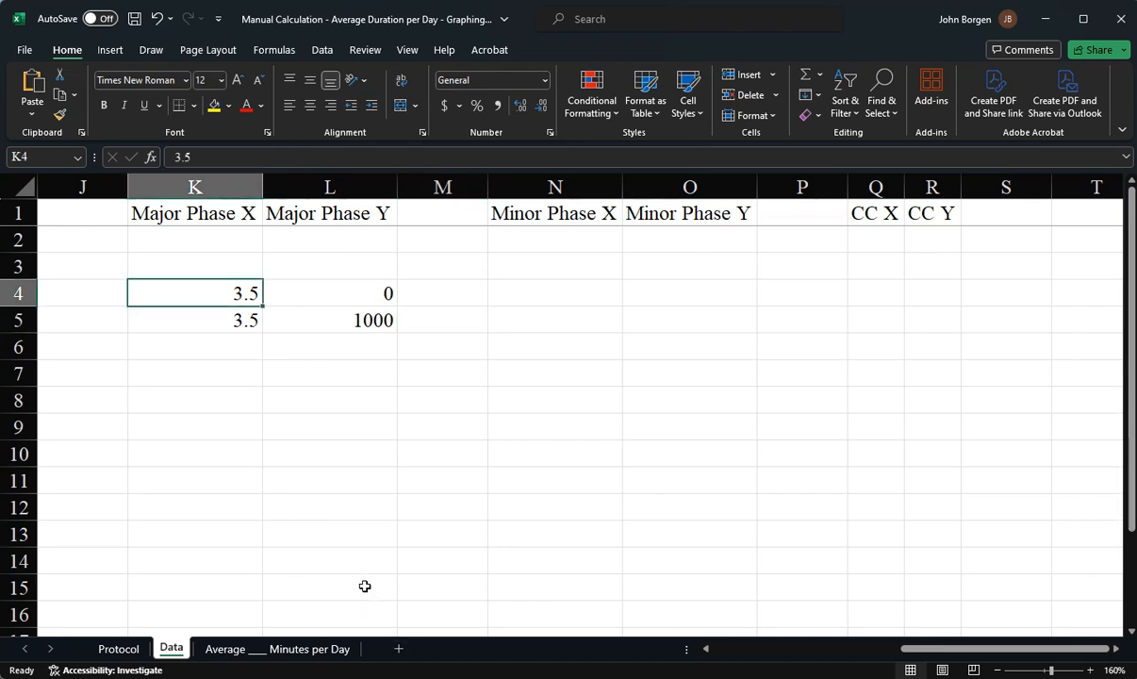
pyautogui.click(240, 323)
pyautogui.click(243, 292)
pyautogui.click(242, 319)
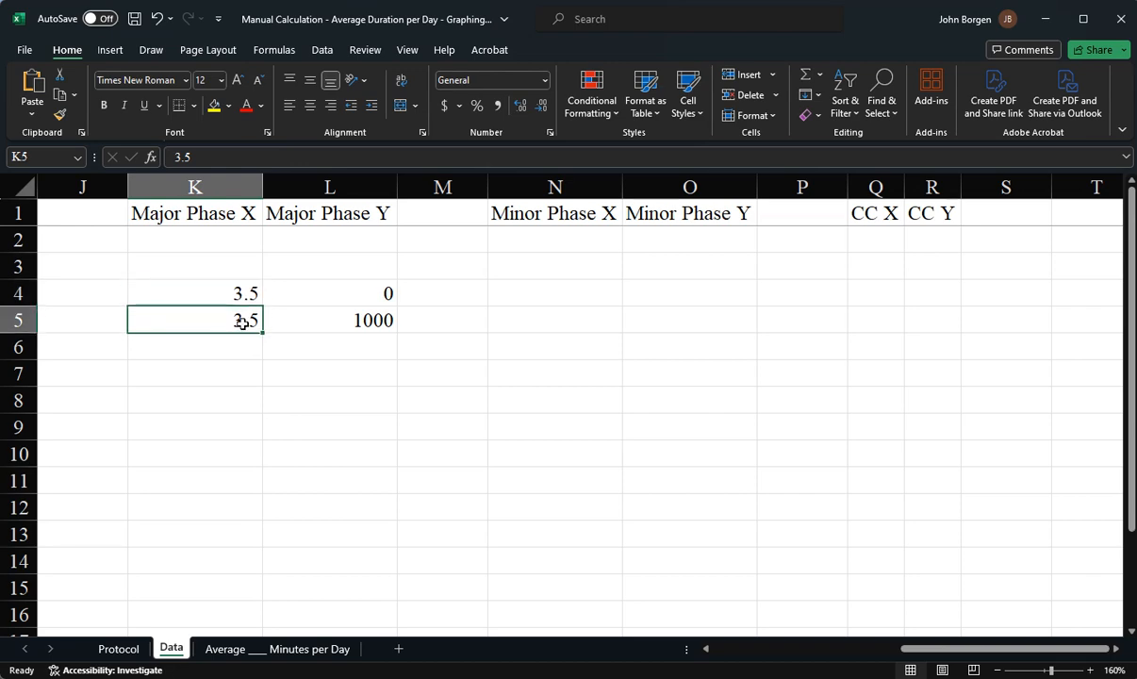
pyautogui.click(243, 292)
pyautogui.click(243, 319)
pyautogui.click(367, 277)
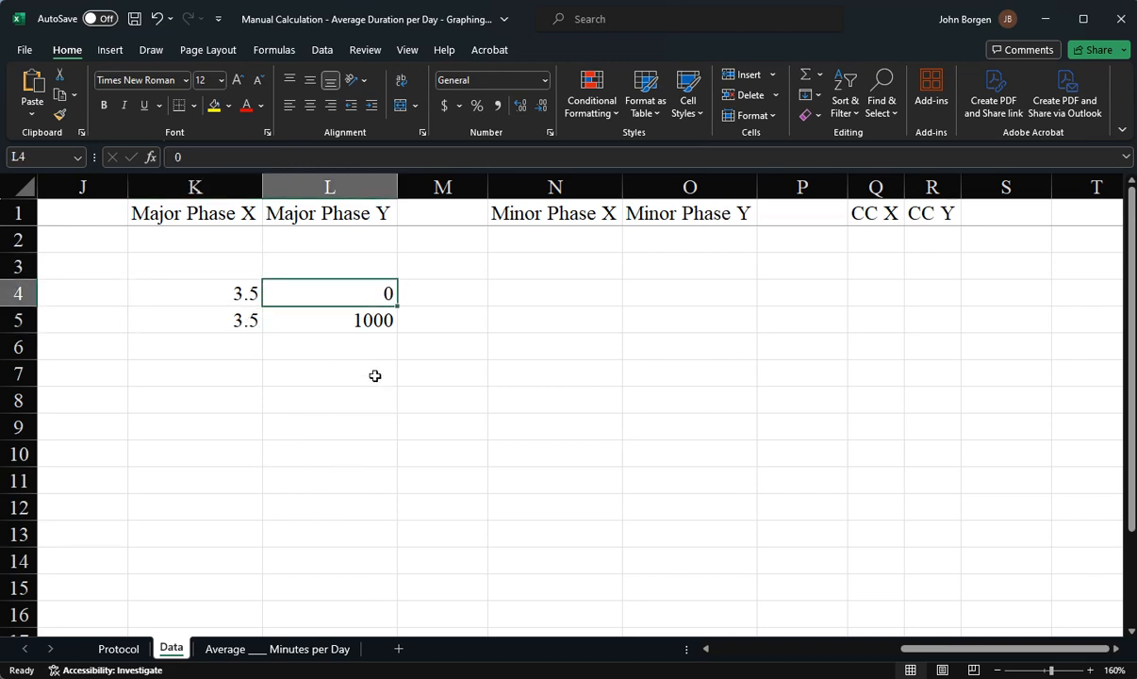
pyautogui.click(355, 317)
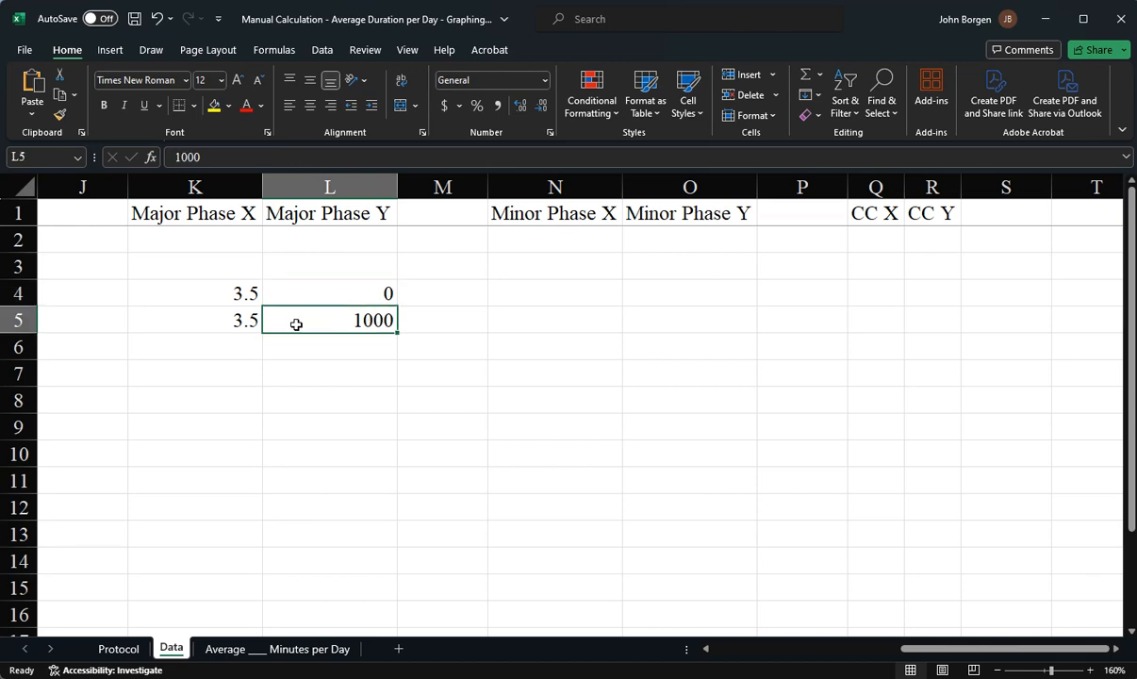
pyautogui.moveTo(252, 292); pyautogui.dragTo(308, 321)
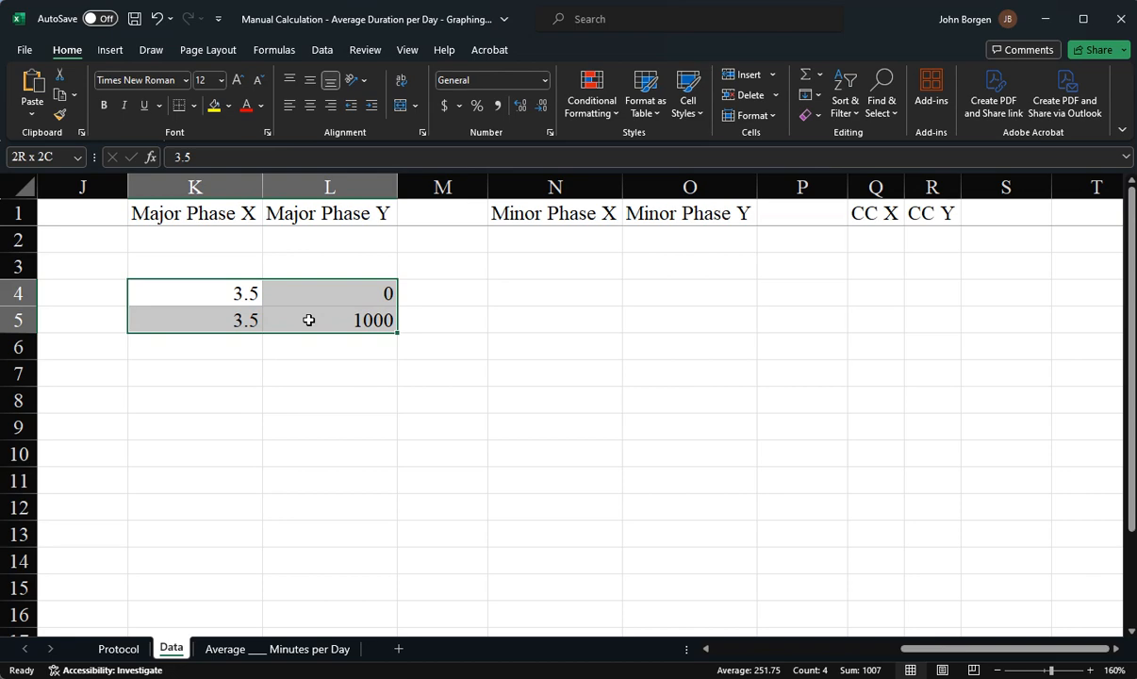
pyautogui.click(523, 288)
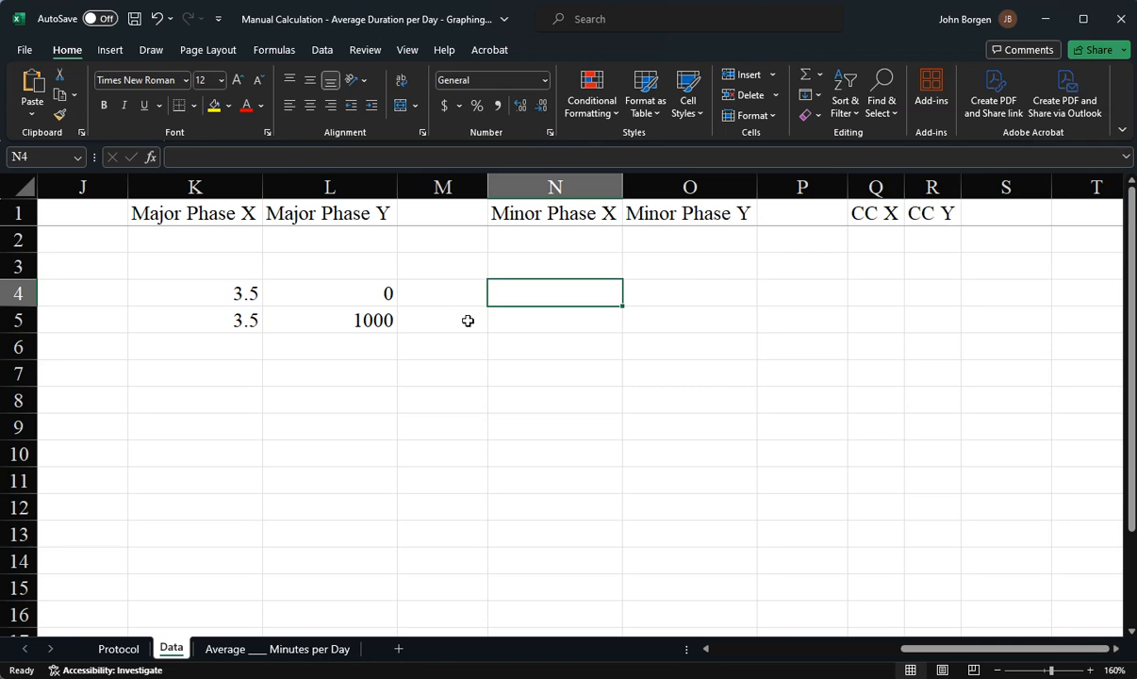
pyautogui.moveTo(178, 288); pyautogui.dragTo(278, 320)
pyautogui.press('Delete')
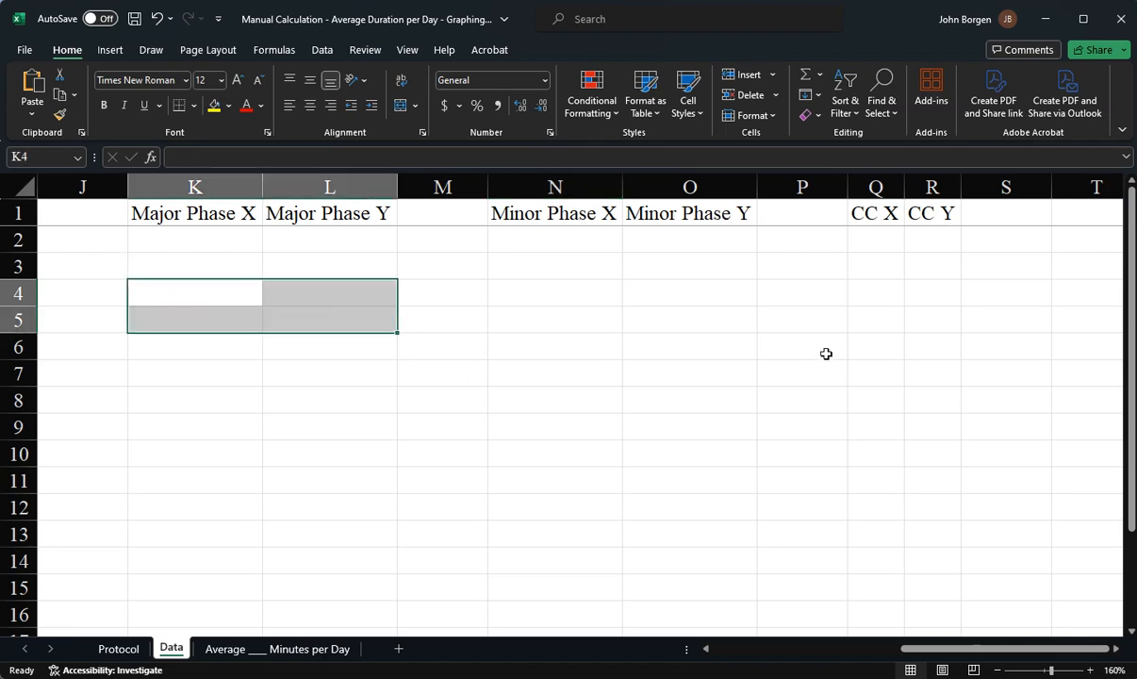
# Enter example CC X values of 7.5 in Q4 and 14.5 in Q5
pyautogui.click(886, 268)
pyautogui.click(885, 297)
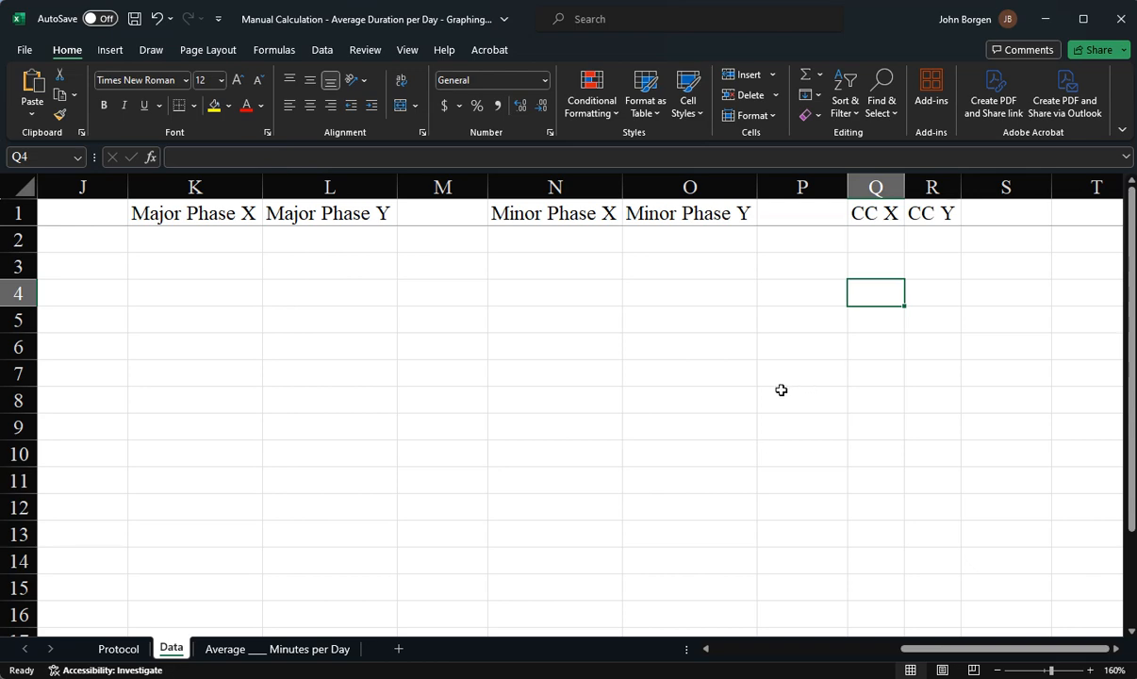
pyautogui.write('0')
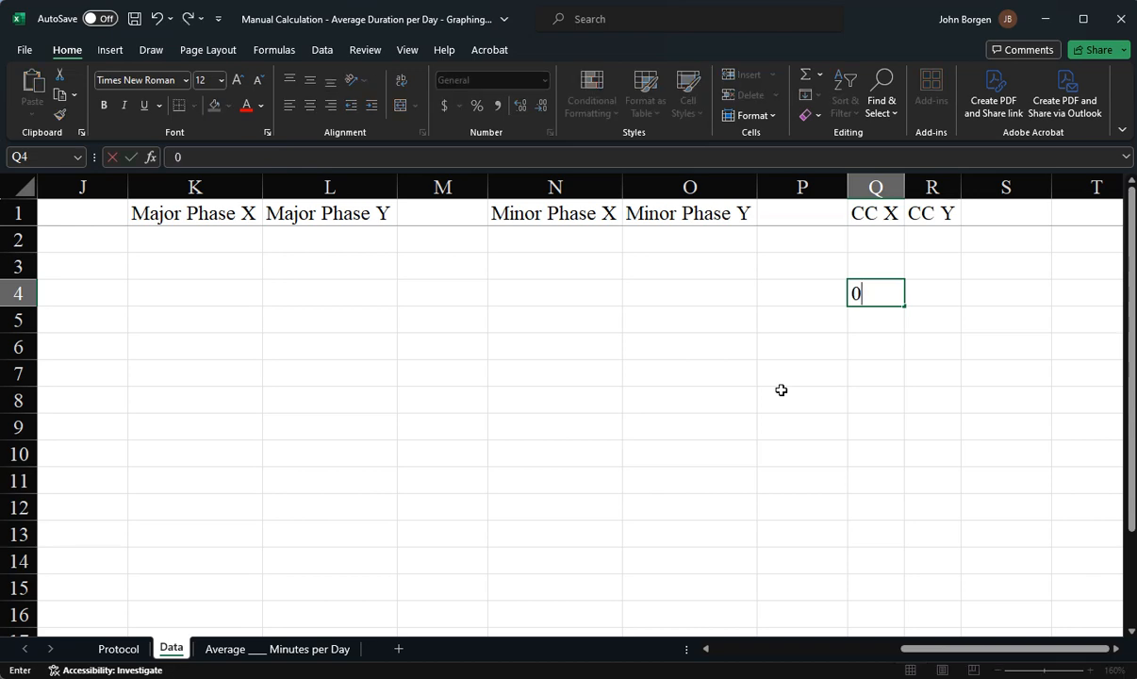
pyautogui.press('BackSpace')
pyautogui.write('7.5')
pyautogui.press('Return')
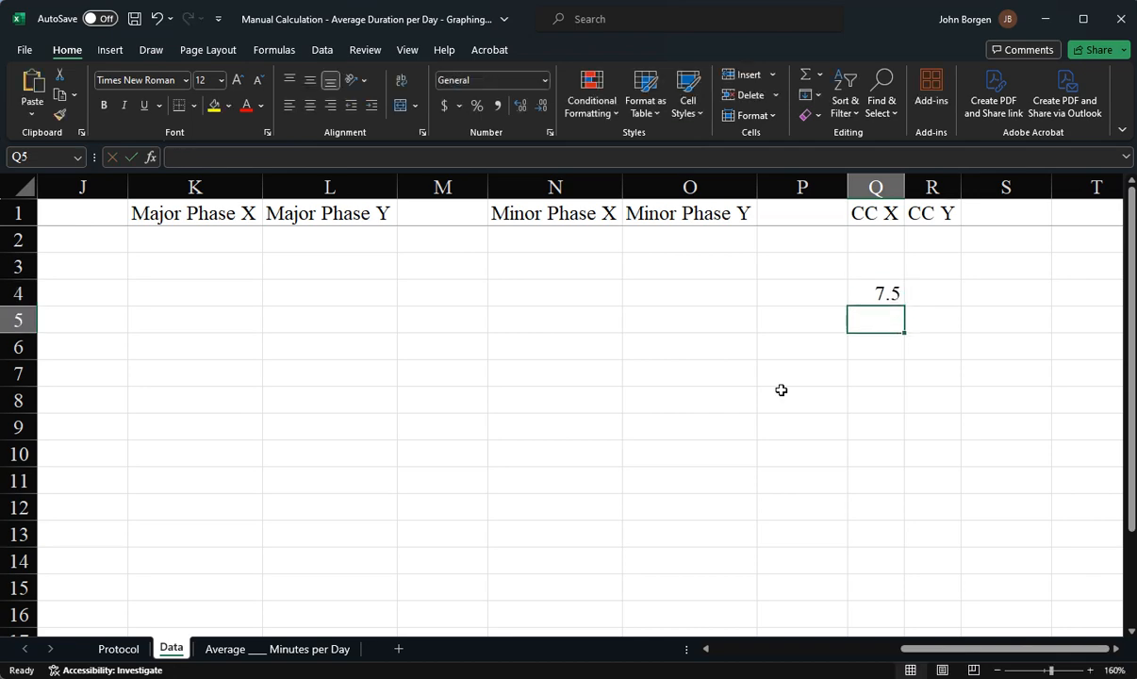
pyautogui.write('14.5')
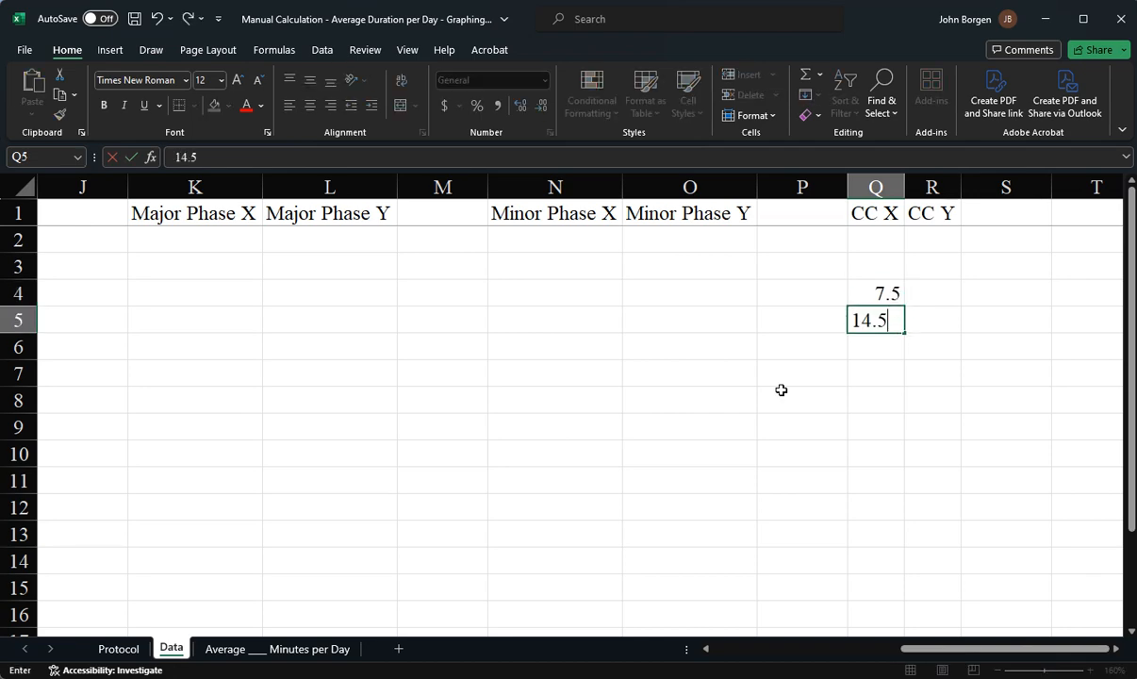
pyautogui.press('Tab')
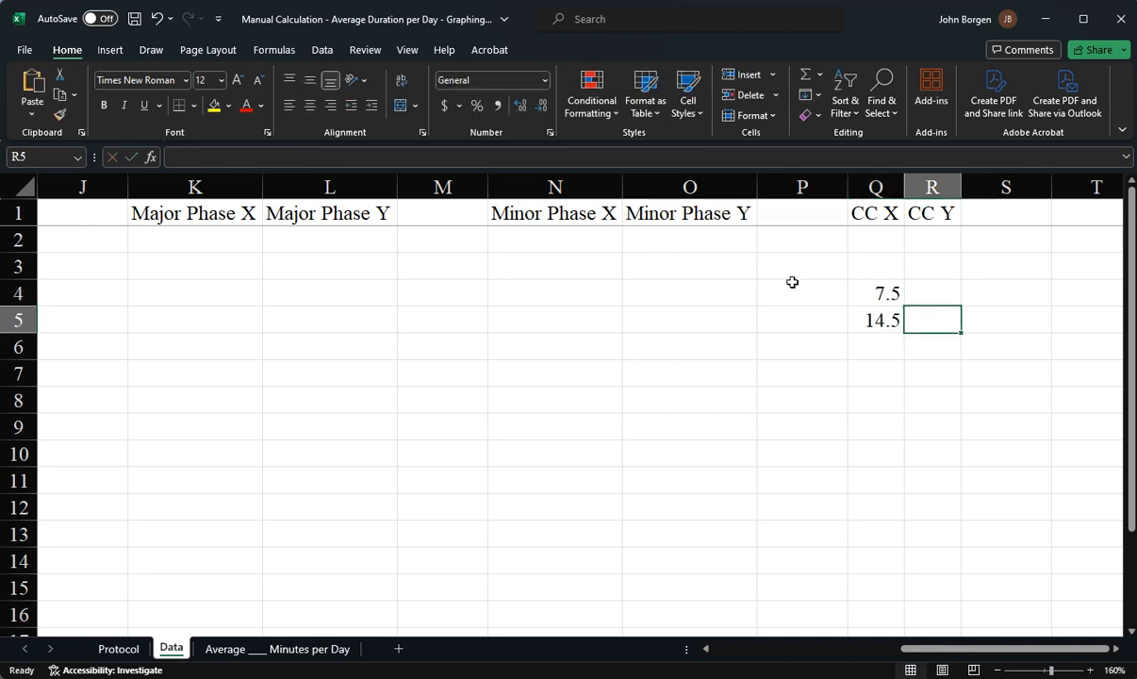
# Enter example CC Y values of 20 in both R4 and R5
pyautogui.click(910, 294)
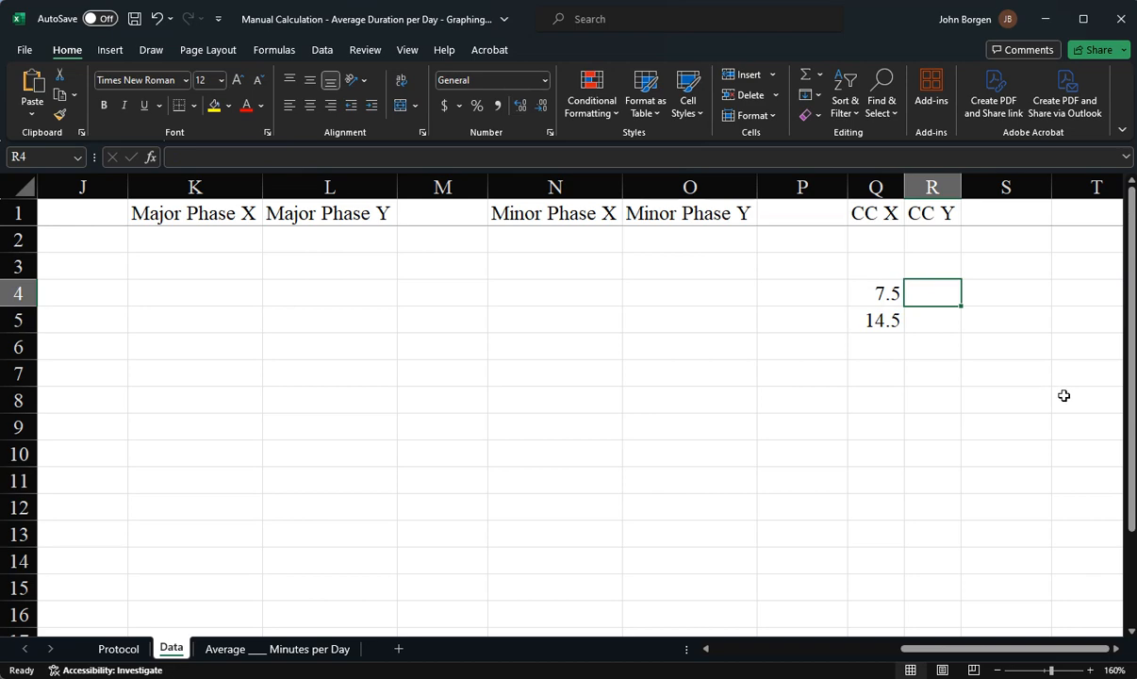
pyautogui.write('14')
pyautogui.press('Return')
pyautogui.write('14')
pyautogui.press('Return')
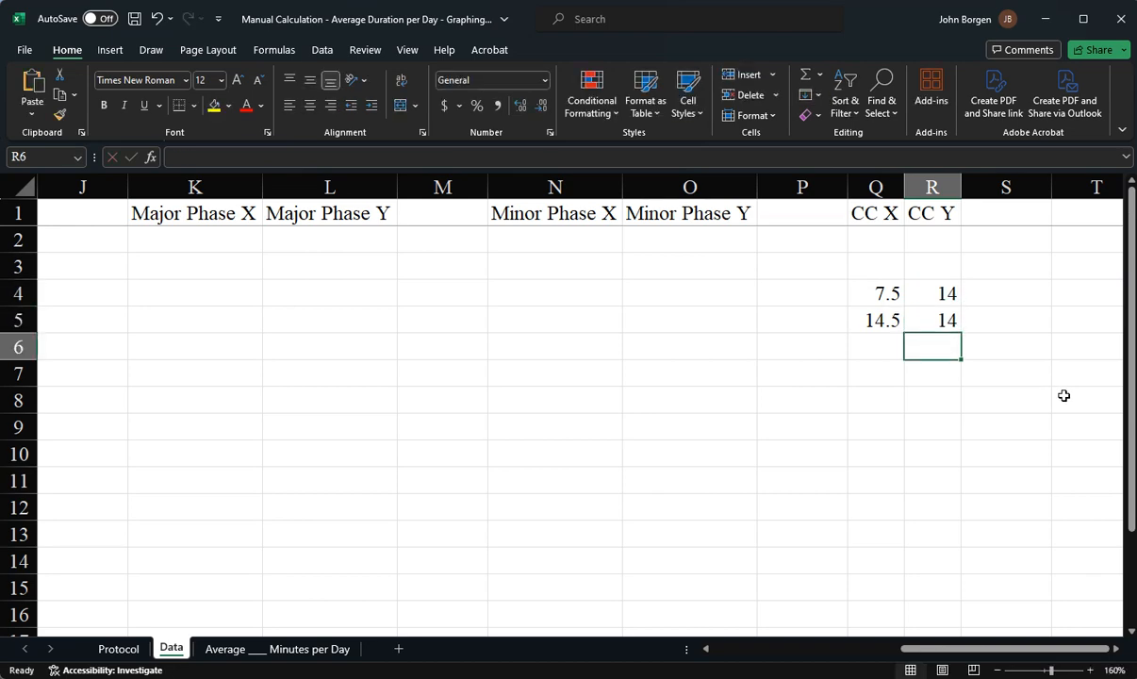
pyautogui.press('Up')
pyautogui.press('Up')
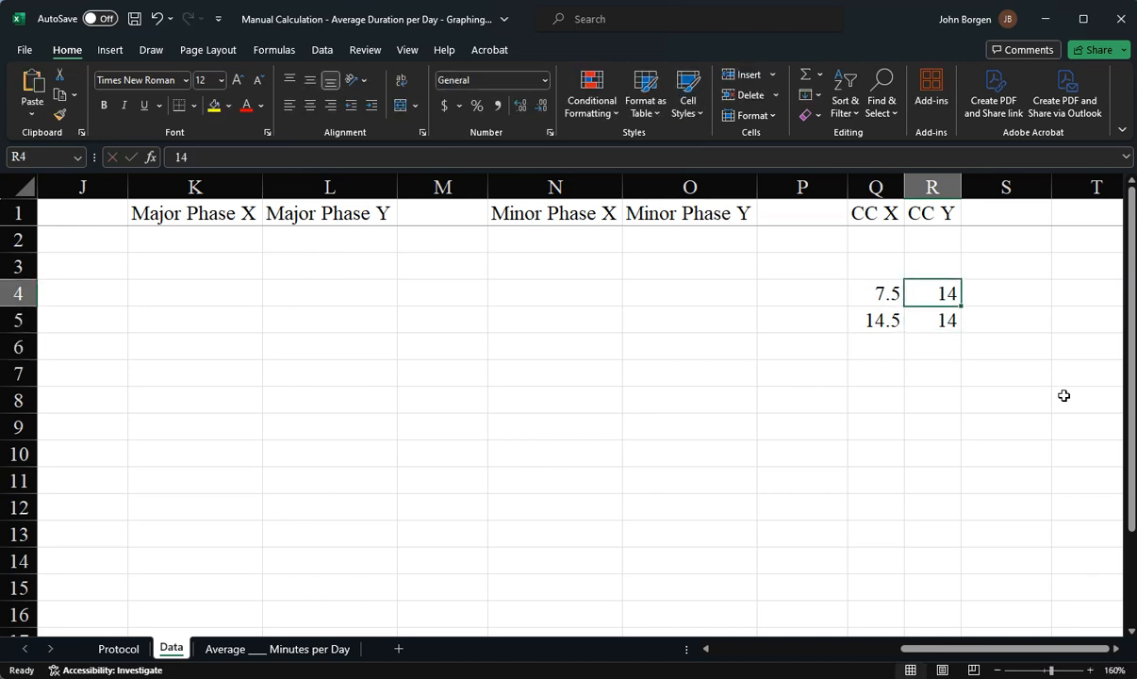
pyautogui.write('20')
pyautogui.press('Return')
pyautogui.write('20')
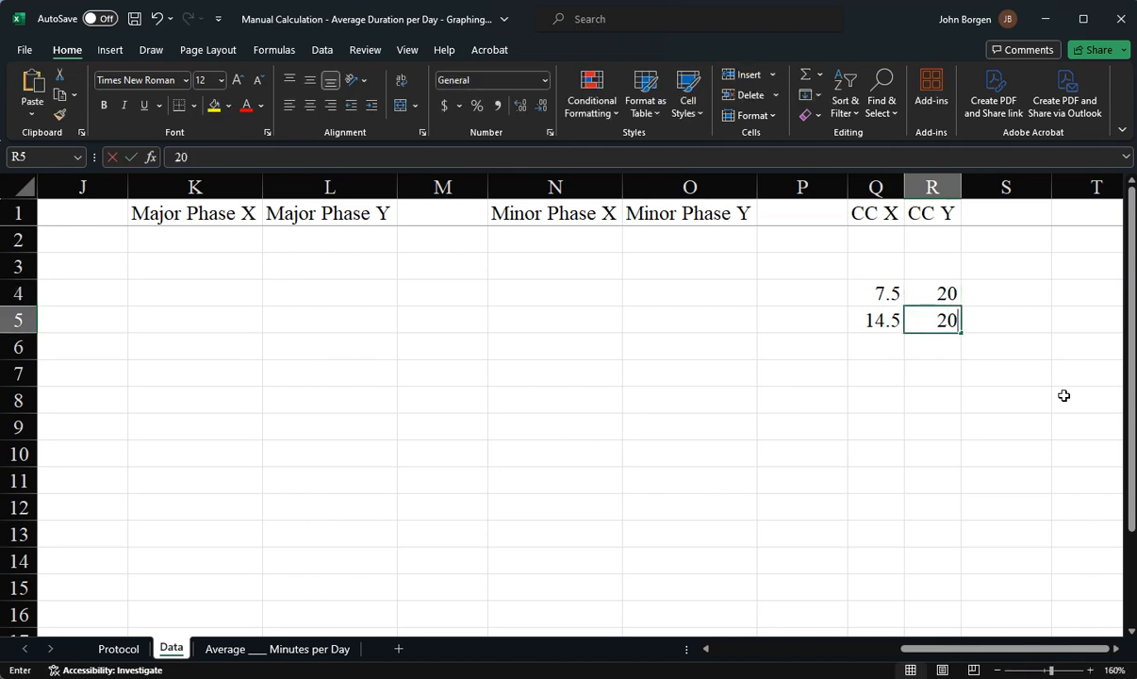
pyautogui.press('Return')
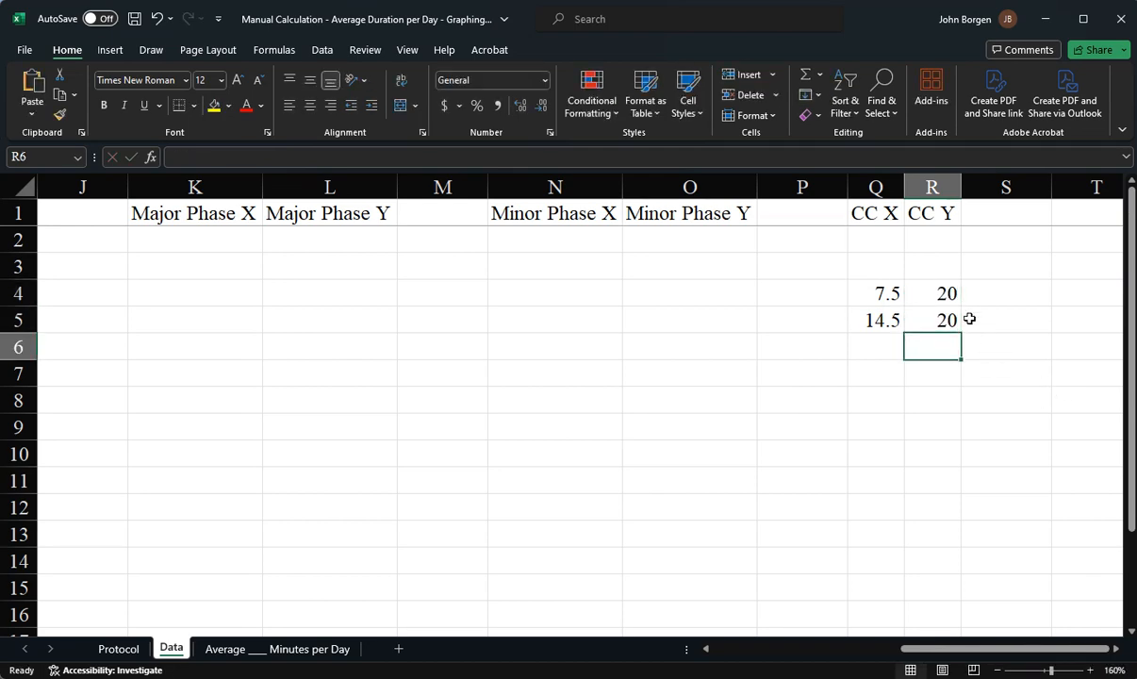
# Review the example criterion change coordinates in Q4:R5, then clear those four cells
pyautogui.click(941, 292)
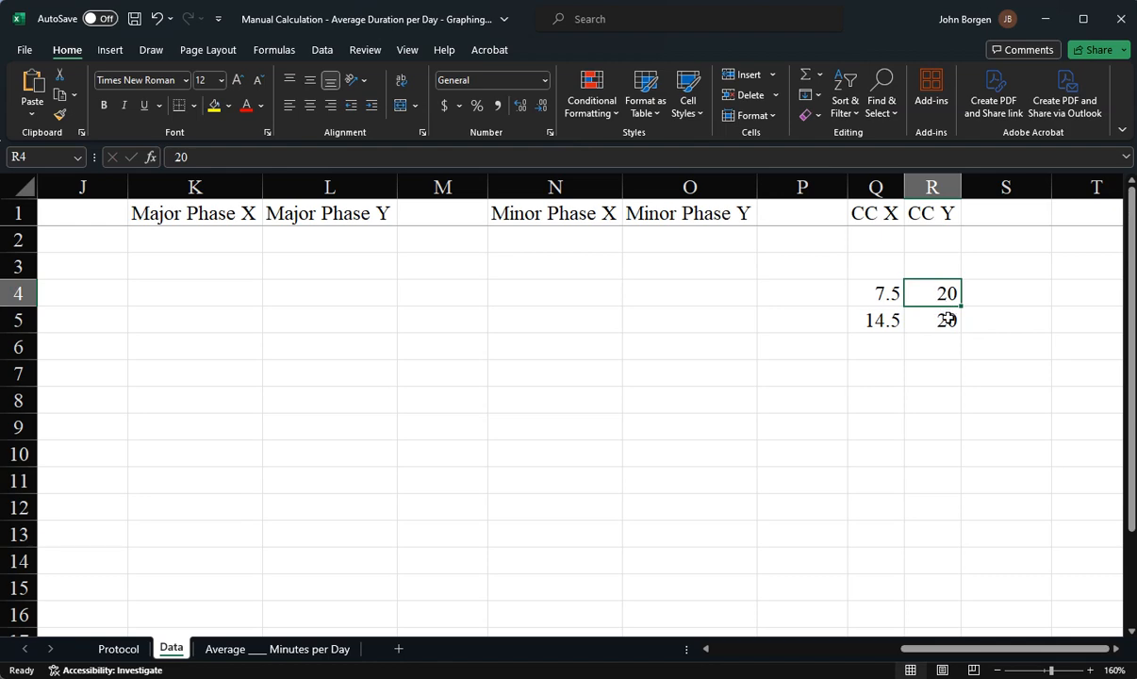
pyautogui.click(945, 316)
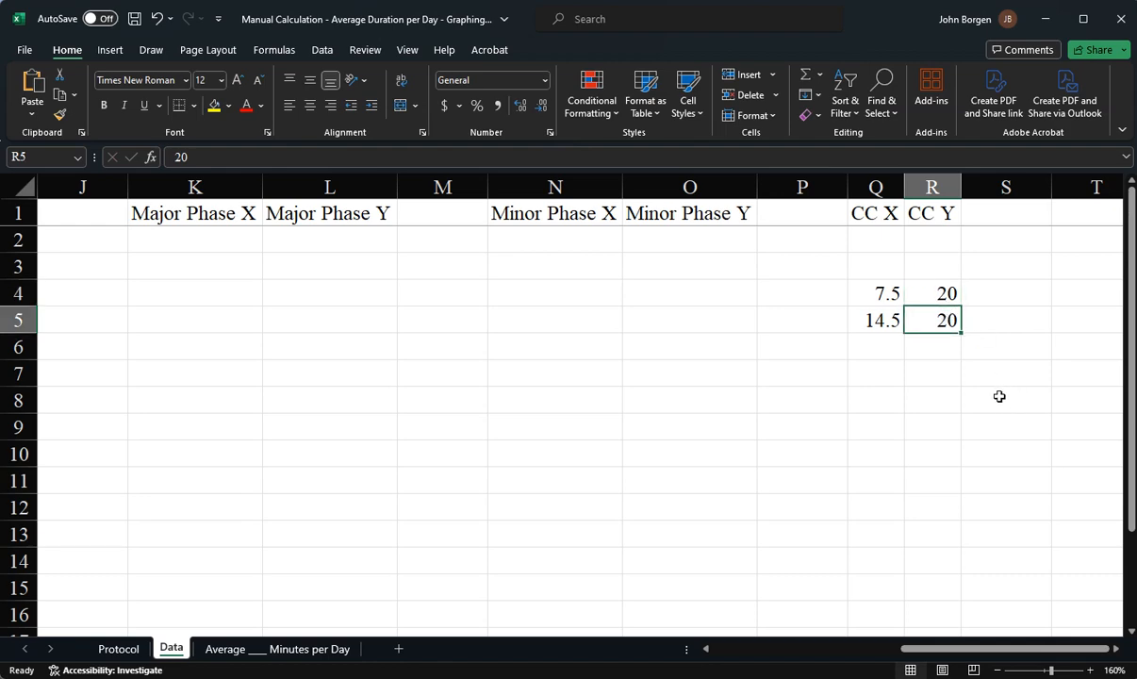
pyautogui.click(876, 293)
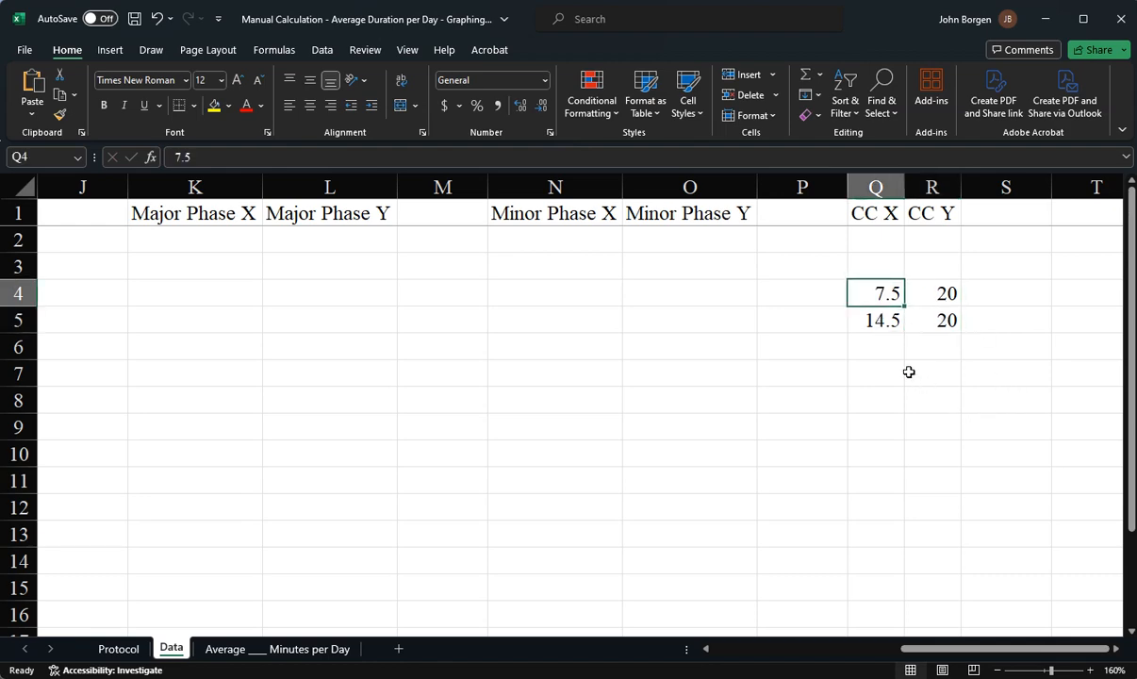
pyautogui.click(877, 321)
pyautogui.click(879, 293)
pyautogui.click(883, 321)
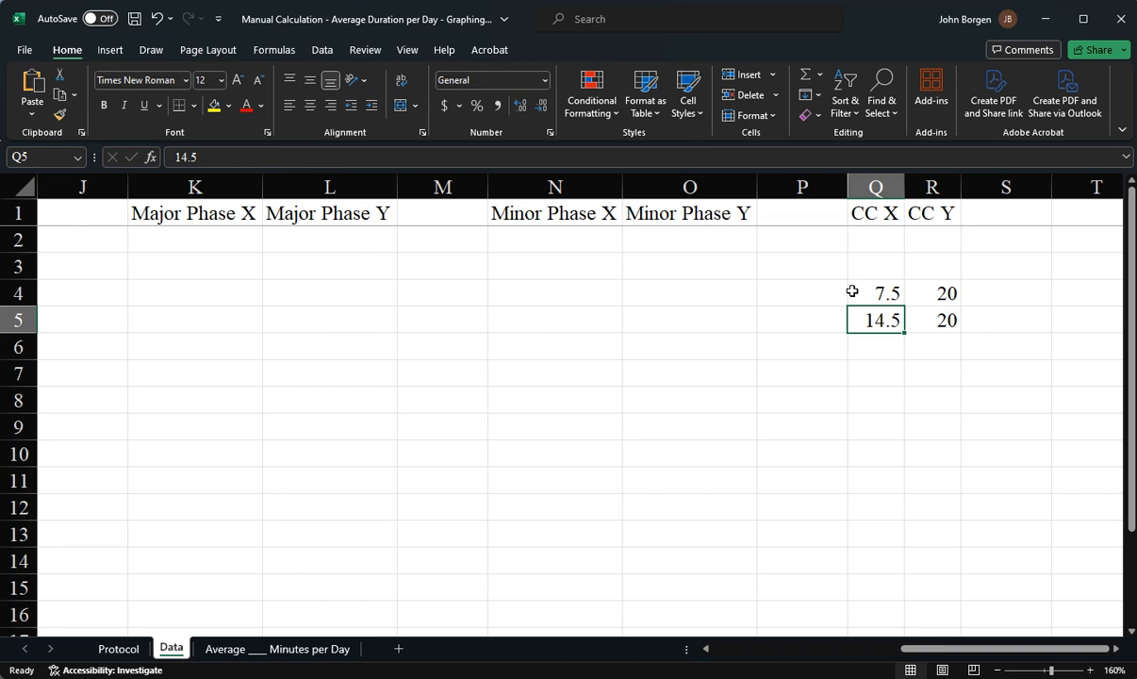
pyautogui.moveTo(870, 287); pyautogui.dragTo(931, 320)
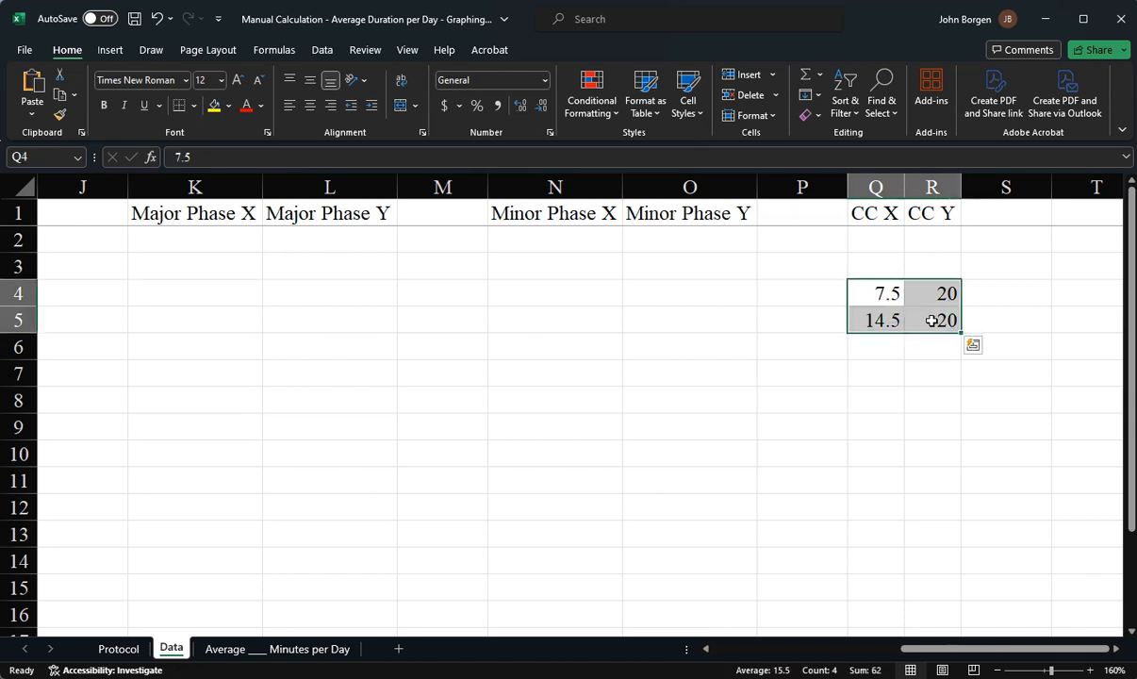
pyautogui.press('Delete')
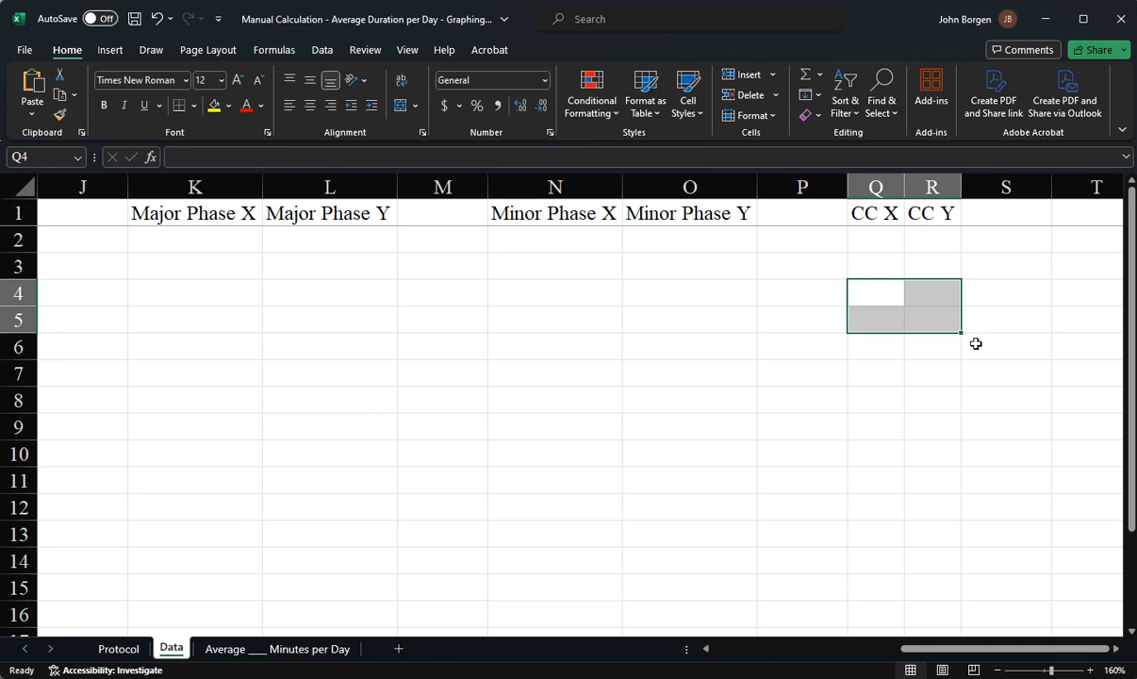
pyautogui.click(782, 323)
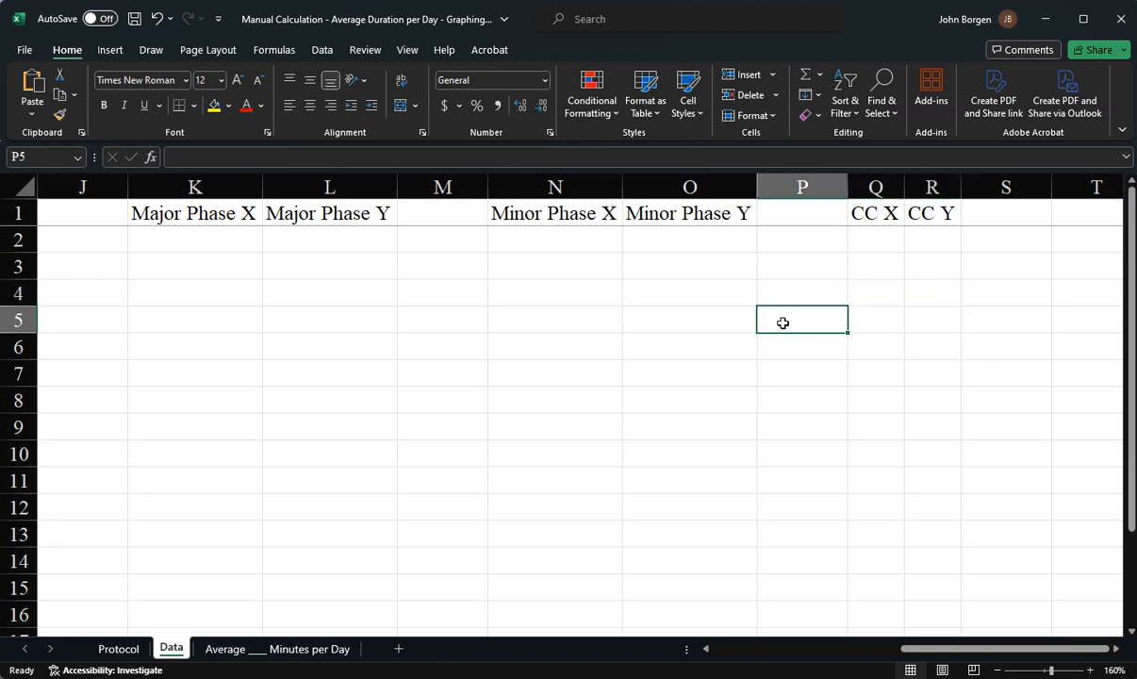